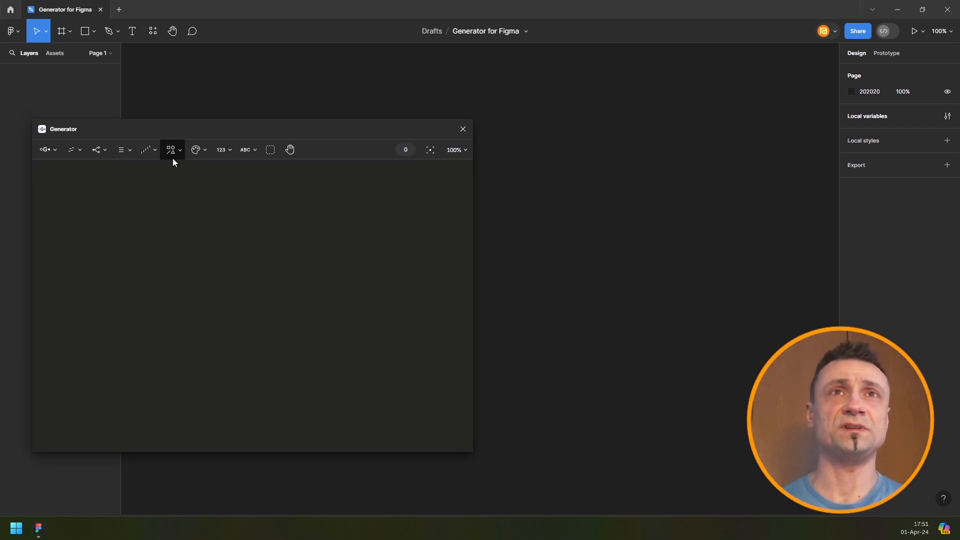
Load the Noise example from the Sets tutorials and close the tutorials and examples list.
{"action": "left_click", "coordinate": [143, 153]}
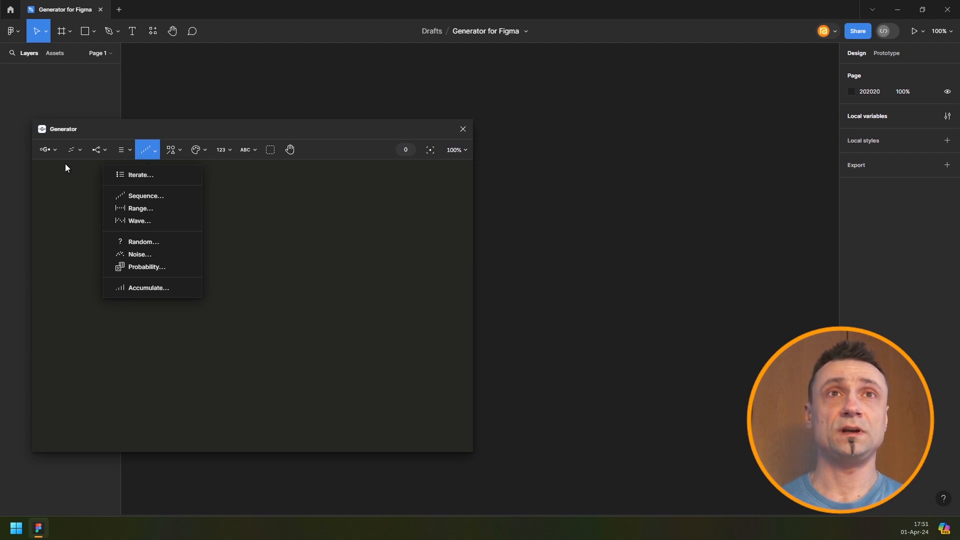
{"action": "left_click", "coordinate": [47, 150]}
{"action": "mouse_move", "coordinate": [80, 250]}
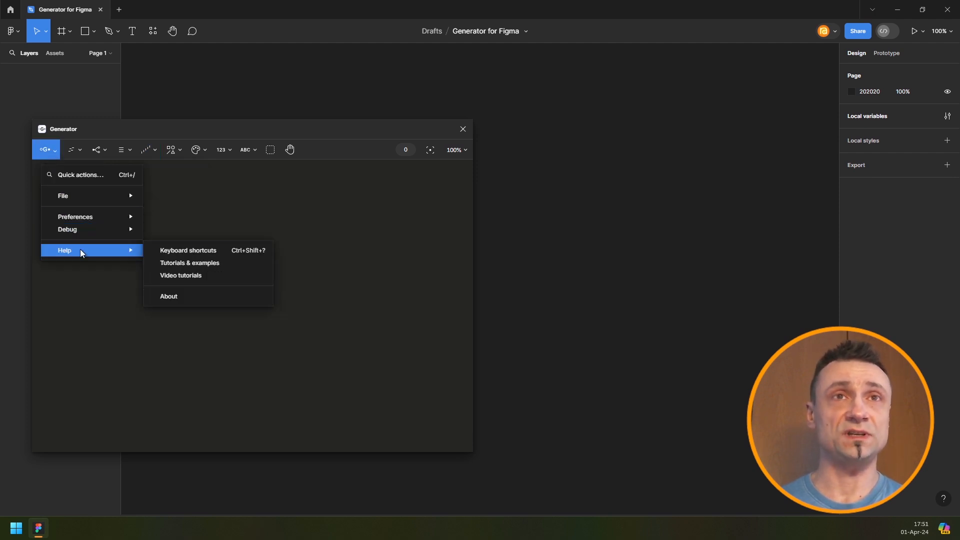
{"action": "left_click", "coordinate": [178, 260]}
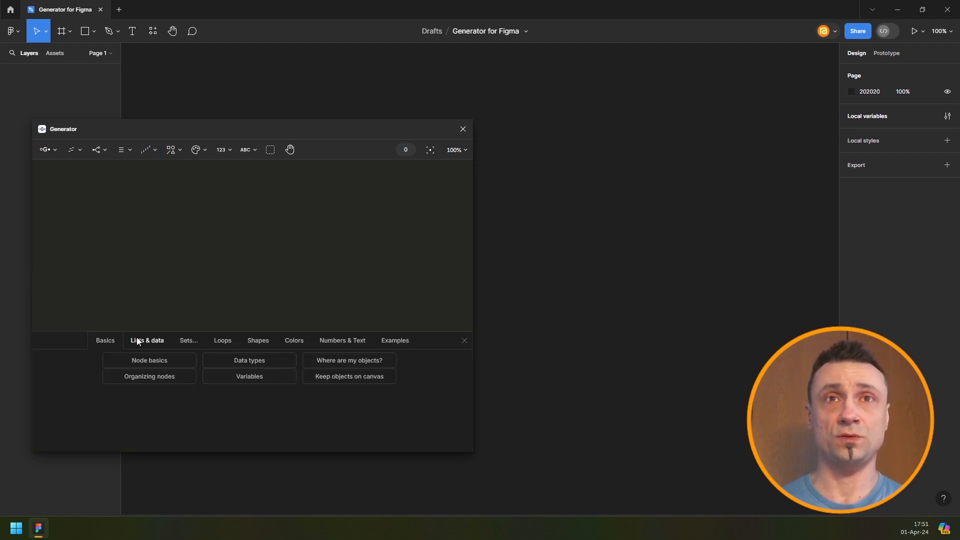
{"action": "left_click", "coordinate": [185, 342]}
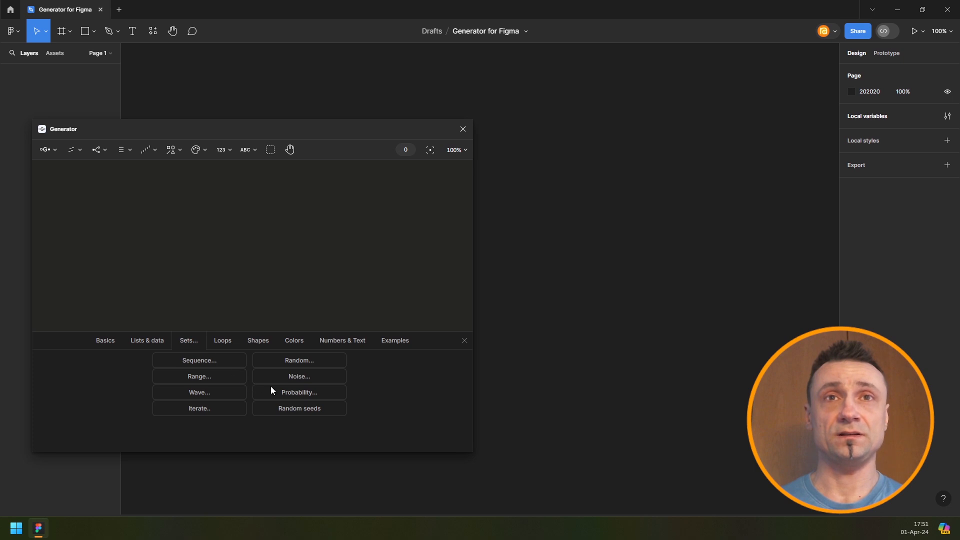
{"action": "left_click", "coordinate": [301, 377]}
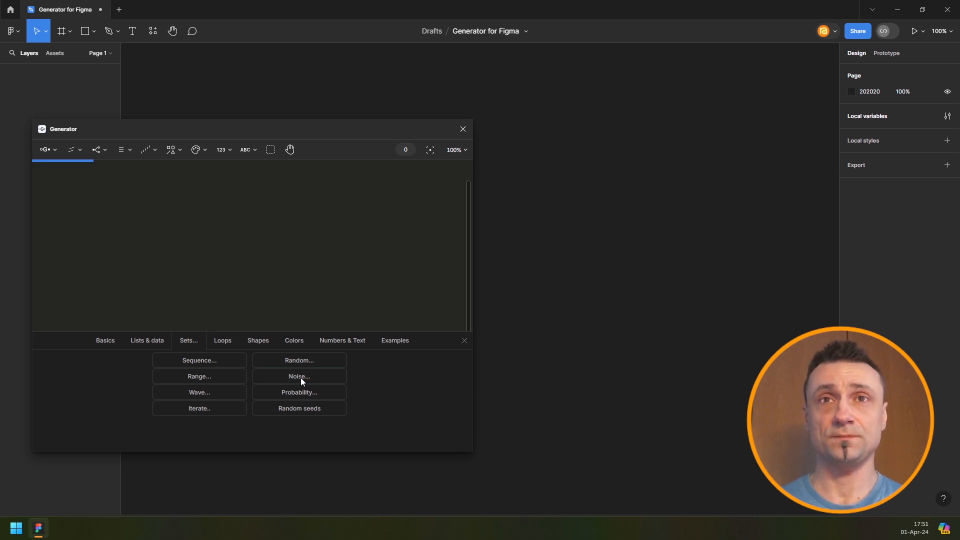
{"action": "left_click", "coordinate": [464, 341]}
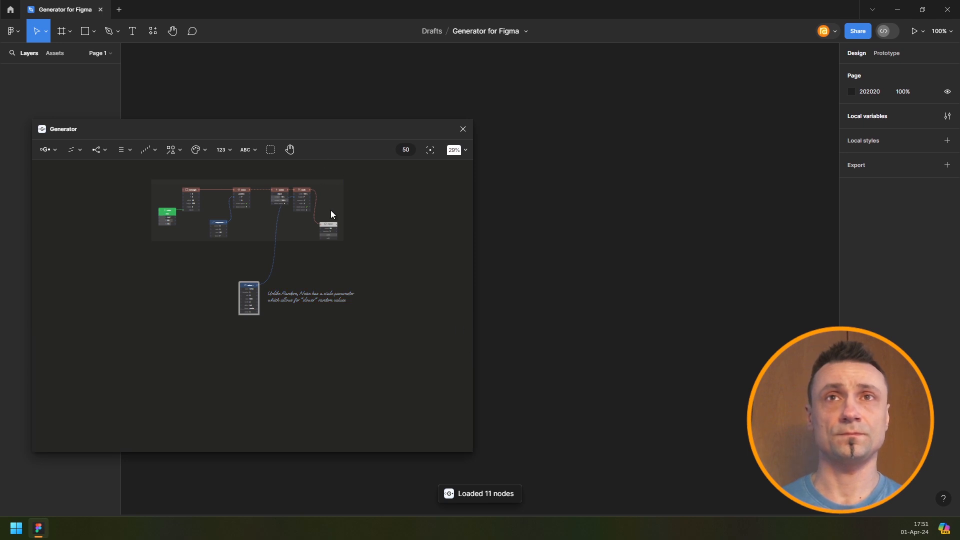
Set the noise node's scale to 1.
{"action": "scroll", "coordinate": [568, 290], "scroll_direction": "down", "scroll_amount": 5}
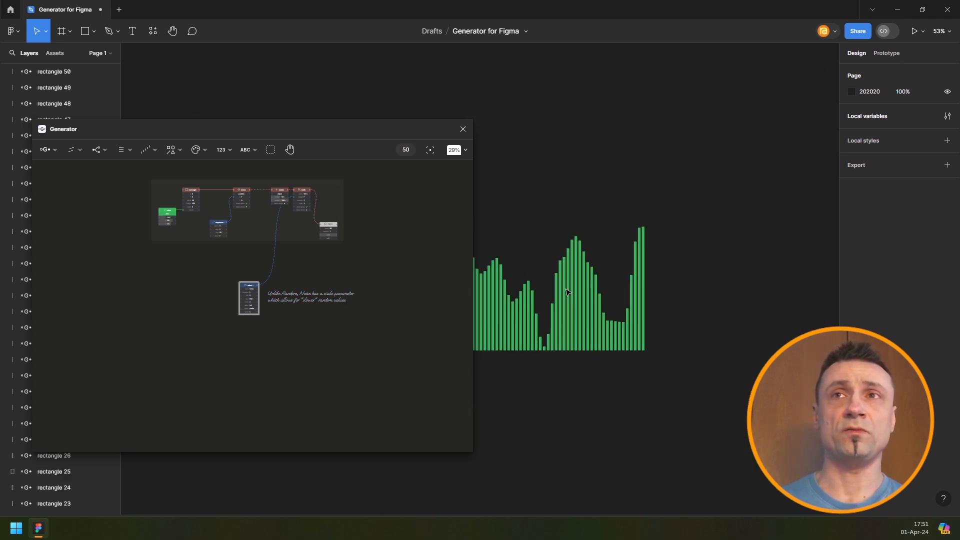
{"action": "left_click_drag", "start_coordinate": [565, 289], "coordinate": [659, 288]}
{"action": "scroll", "coordinate": [248, 285], "scroll_direction": "up", "scroll_amount": 5}
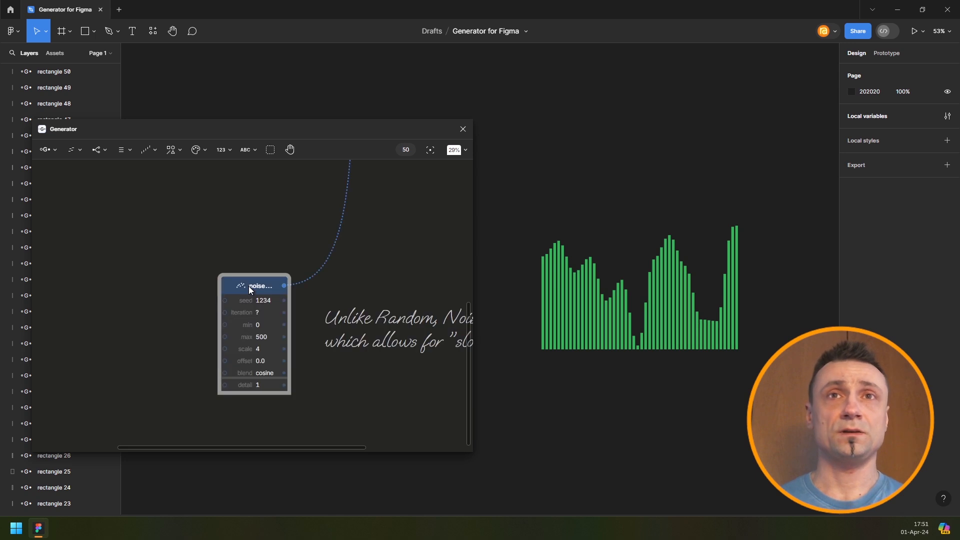
{"action": "scroll", "coordinate": [247, 286], "scroll_direction": "up", "scroll_amount": 8}
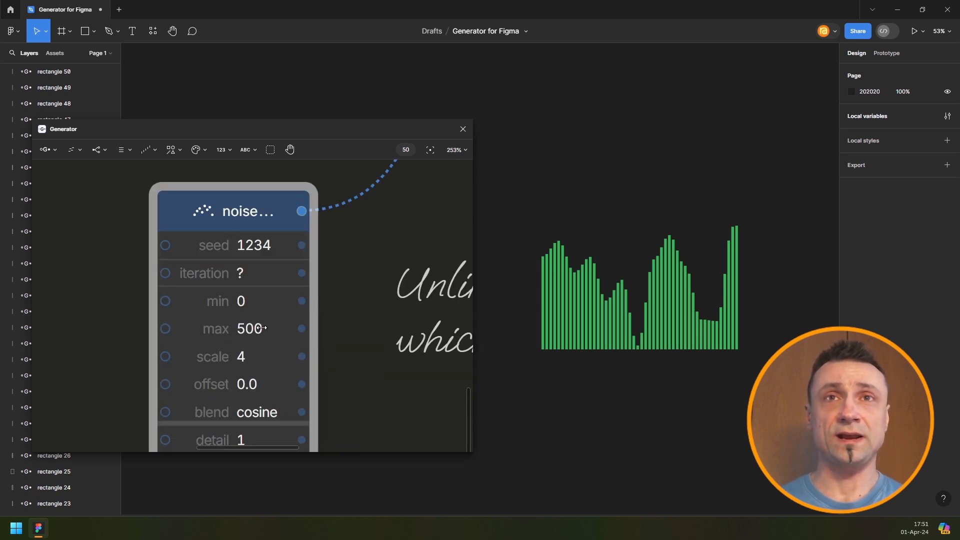
{"action": "left_click", "coordinate": [249, 367]}
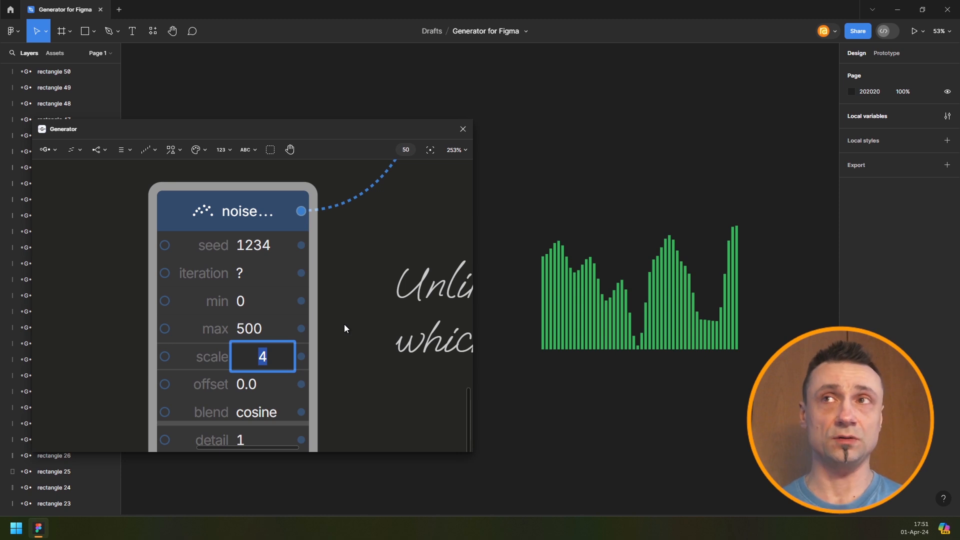
{"action": "type", "text": "1"}
{"action": "key", "text": "Return"}
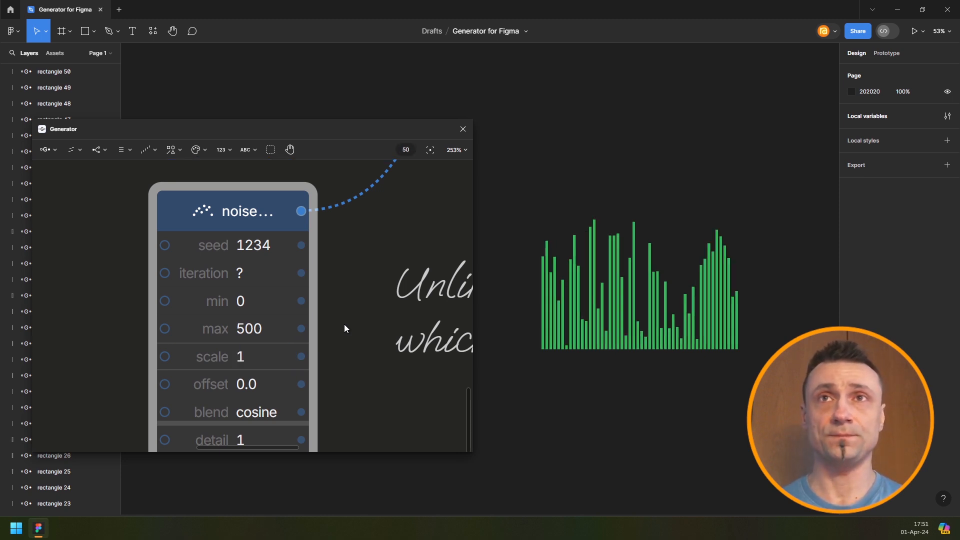
Switch the noise node's scale to one decimal place, then raise it to 8.8 and set the offset to 0.9.
{"action": "scroll", "coordinate": [640, 304], "scroll_direction": "up", "scroll_amount": 2}
{"action": "scroll", "coordinate": [640, 304], "scroll_direction": "up", "scroll_amount": 2}
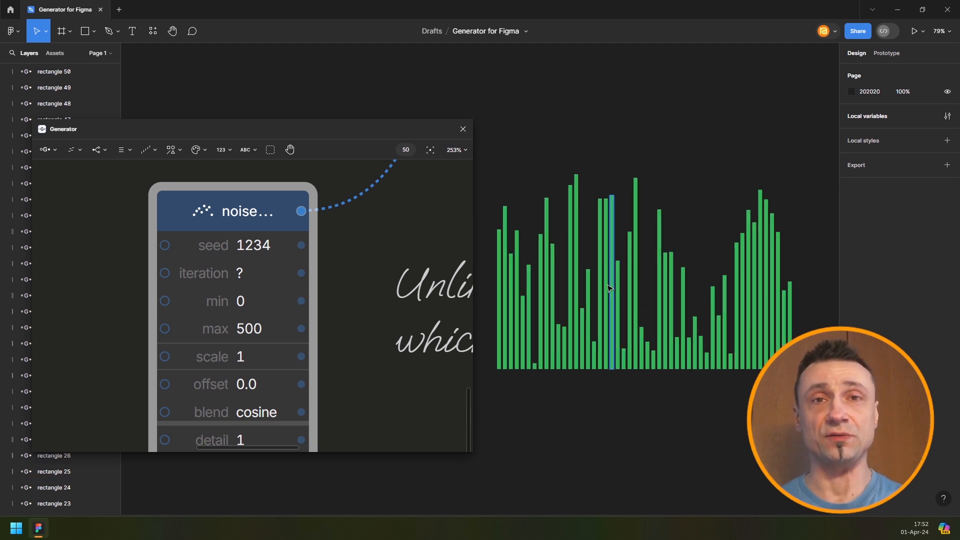
{"action": "left_click", "coordinate": [258, 361]}
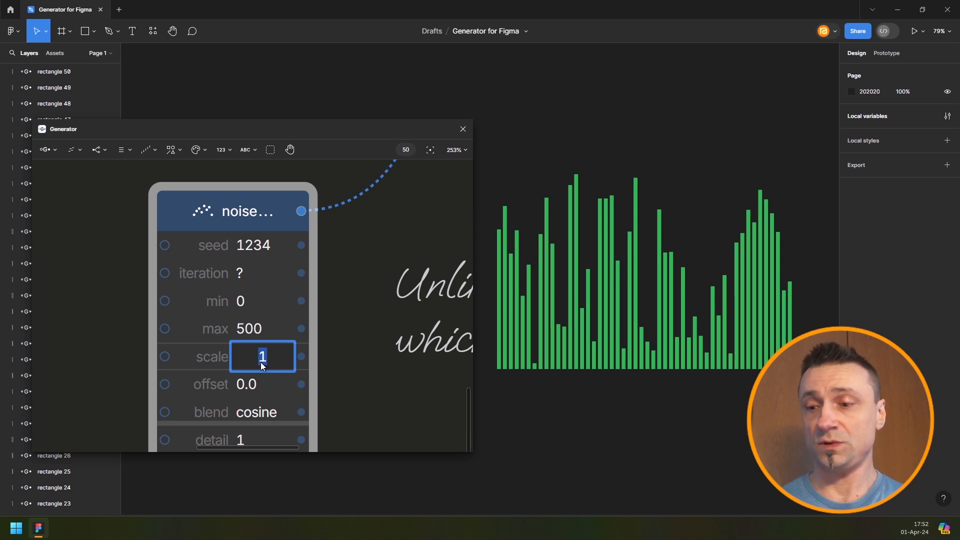
{"action": "type", "text": "1.0"}
{"action": "key", "text": "Return"}
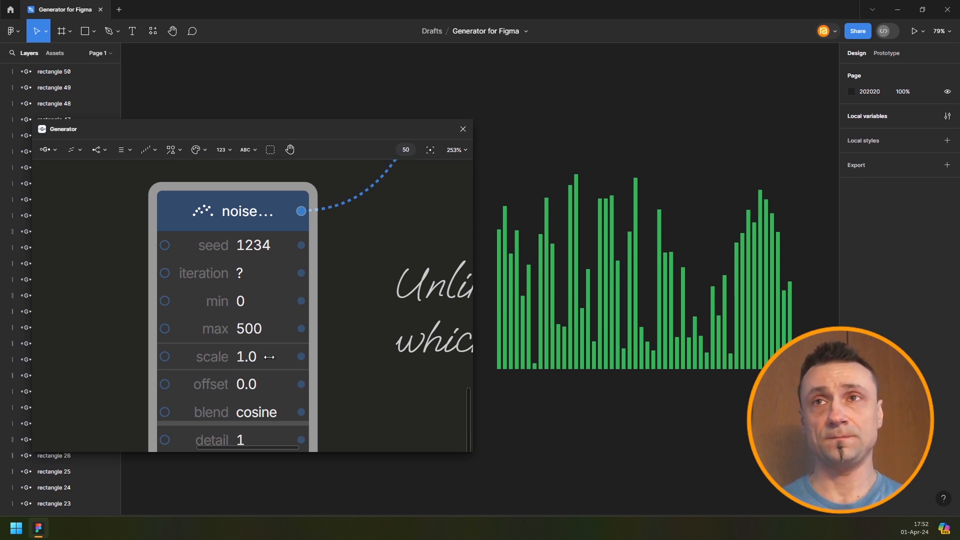
{"action": "left_click_drag", "start_coordinate": [268, 360], "coordinate": [659, 360]}
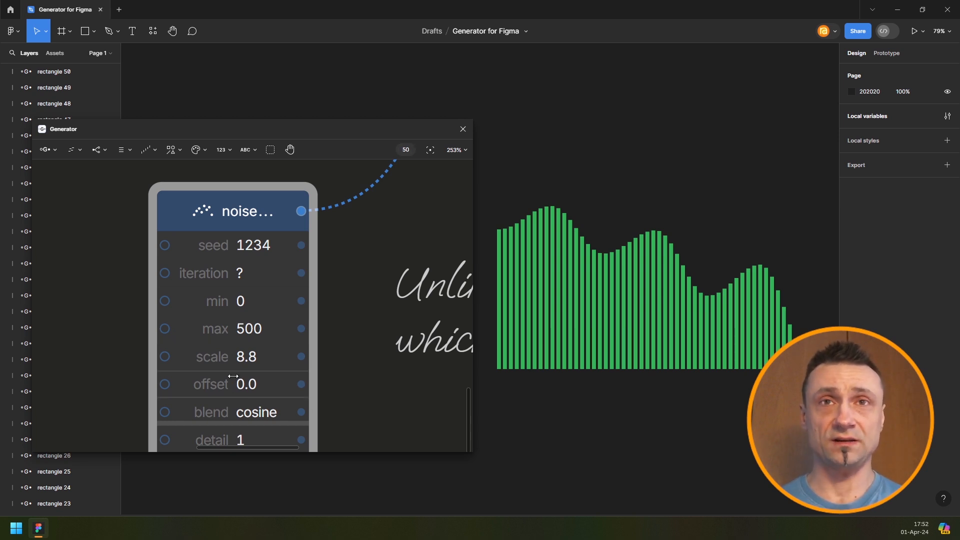
{"action": "left_click_drag", "start_coordinate": [233, 381], "coordinate": [252, 381]}
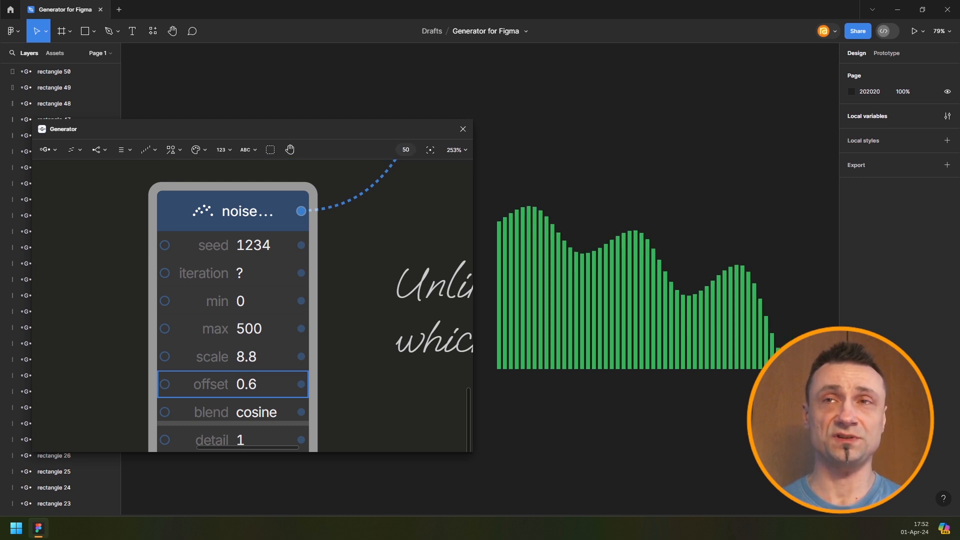
{"action": "left_click_drag", "start_coordinate": [252, 381], "coordinate": [236, 385]}
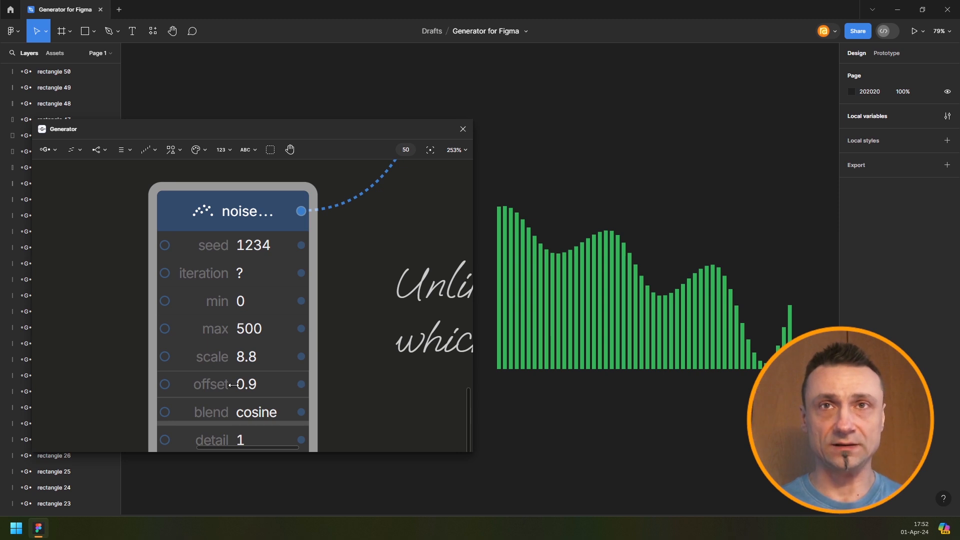
Delete all the noise example nodes and load the Point circle template into the empty graph.
{"action": "key", "text": "ctrl+a"}
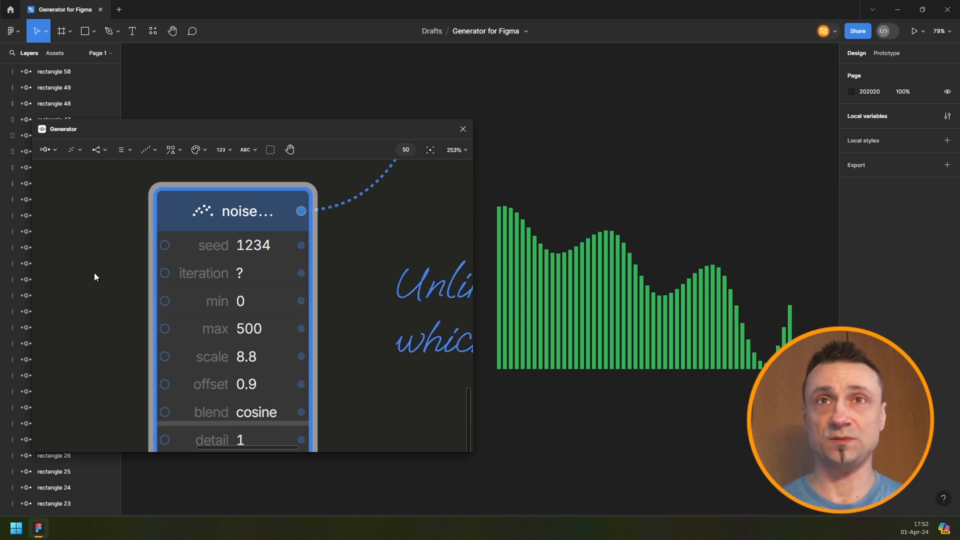
{"action": "key", "text": "Delete"}
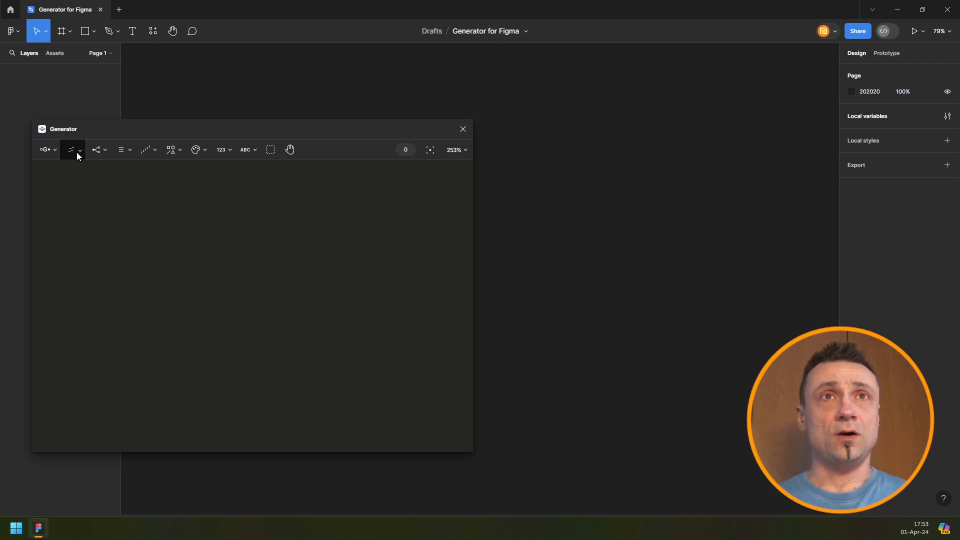
{"action": "left_click", "coordinate": [75, 151]}
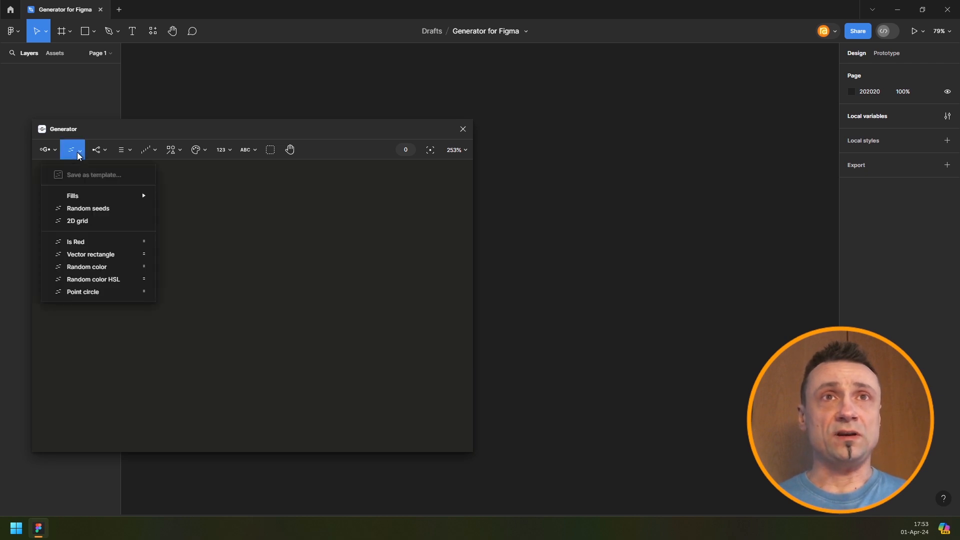
{"action": "left_click", "coordinate": [86, 293]}
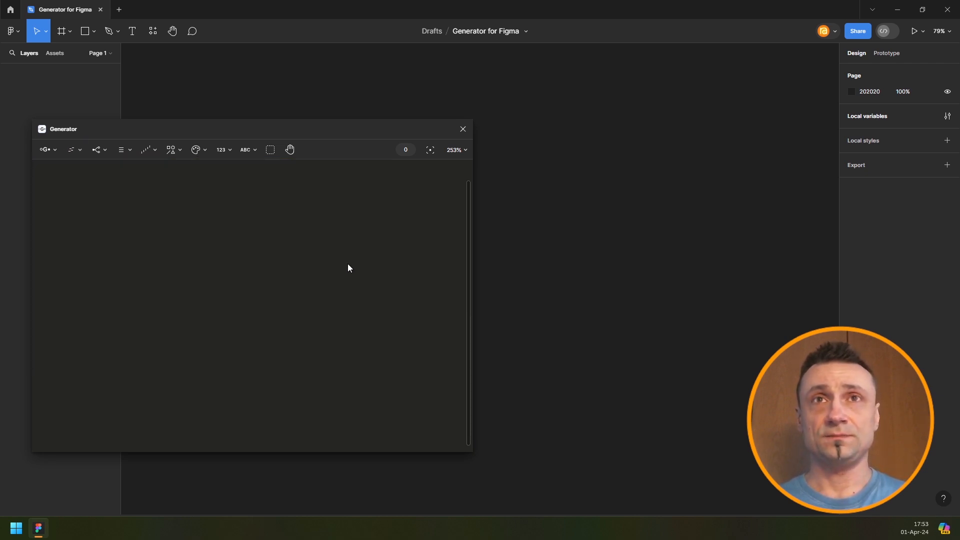
{"action": "left_click_drag", "start_coordinate": [349, 266], "coordinate": [367, 250]}
{"action": "scroll", "coordinate": [367, 250], "scroll_direction": "down", "scroll_amount": 6}
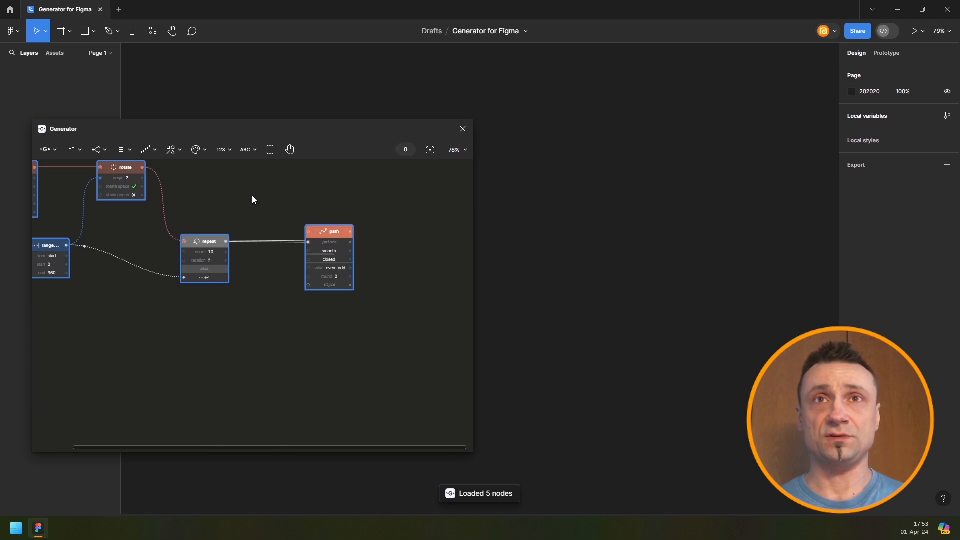
{"action": "scroll", "coordinate": [342, 243], "scroll_direction": "down", "scroll_amount": 1}
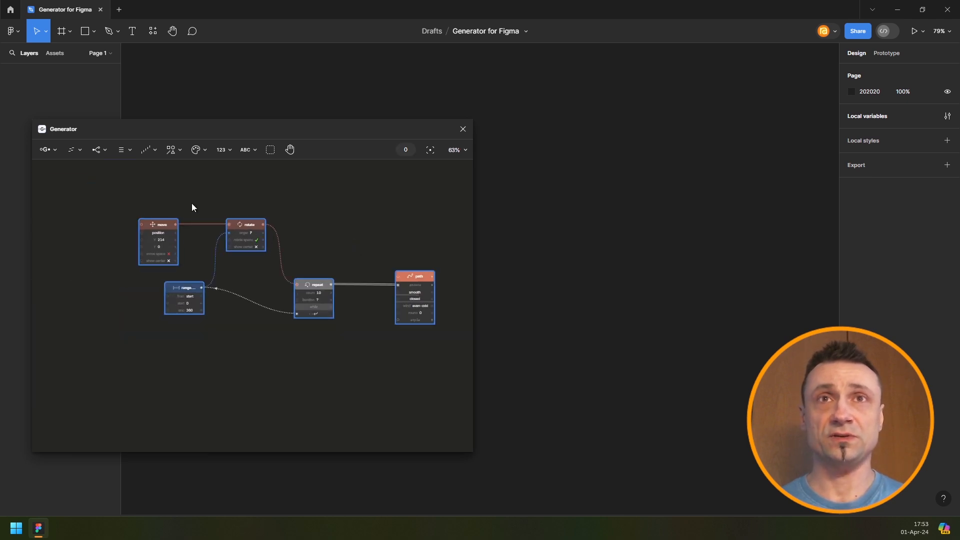
{"action": "left_click", "coordinate": [182, 184]}
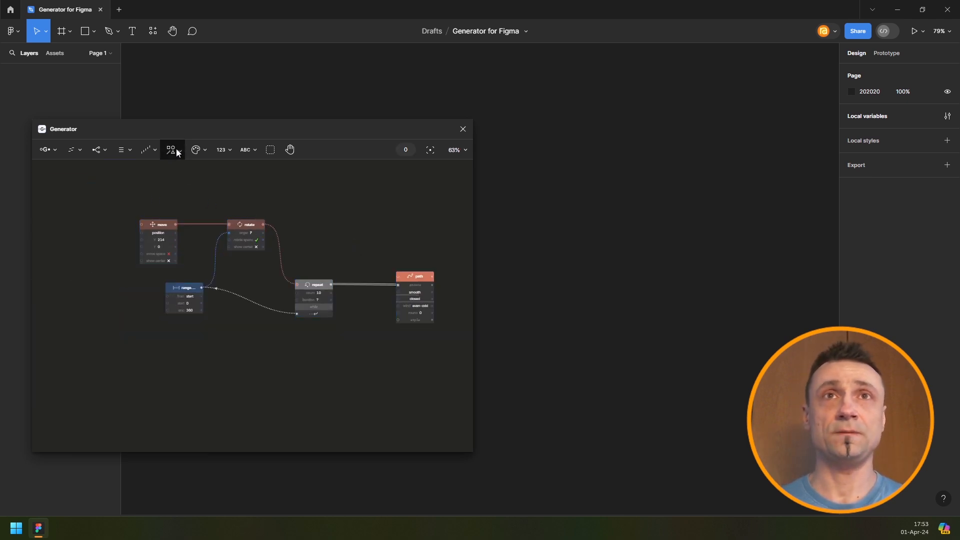
Add a vector Point node in front of the move node and connect it to the move node's input.
{"action": "left_click", "coordinate": [176, 155]}
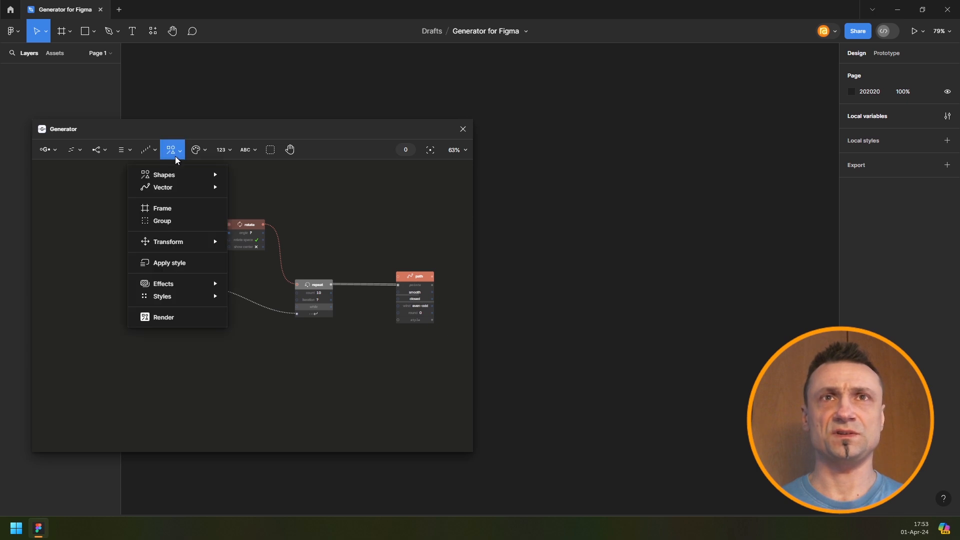
{"action": "mouse_move", "coordinate": [170, 187]}
{"action": "left_click", "coordinate": [248, 189]}
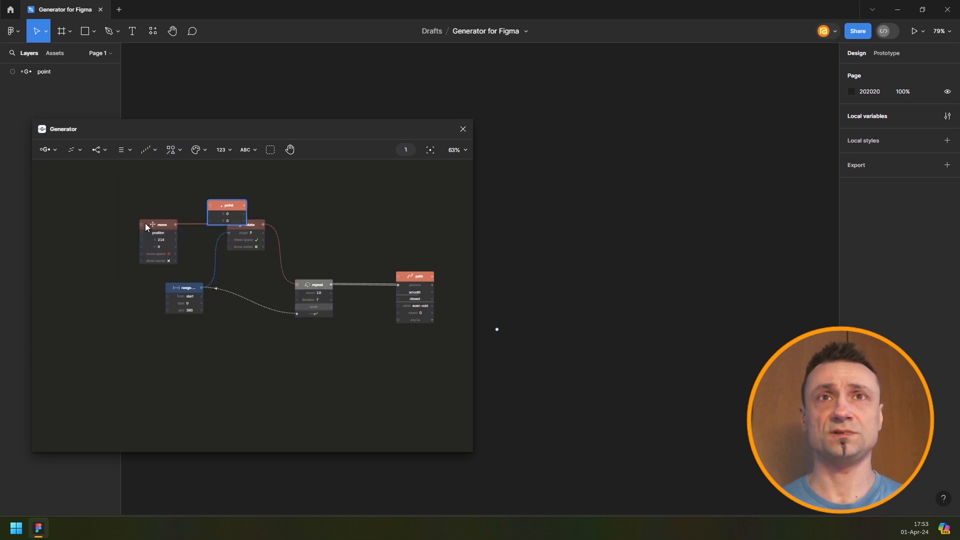
{"action": "left_click_drag", "start_coordinate": [219, 206], "coordinate": [93, 229]}
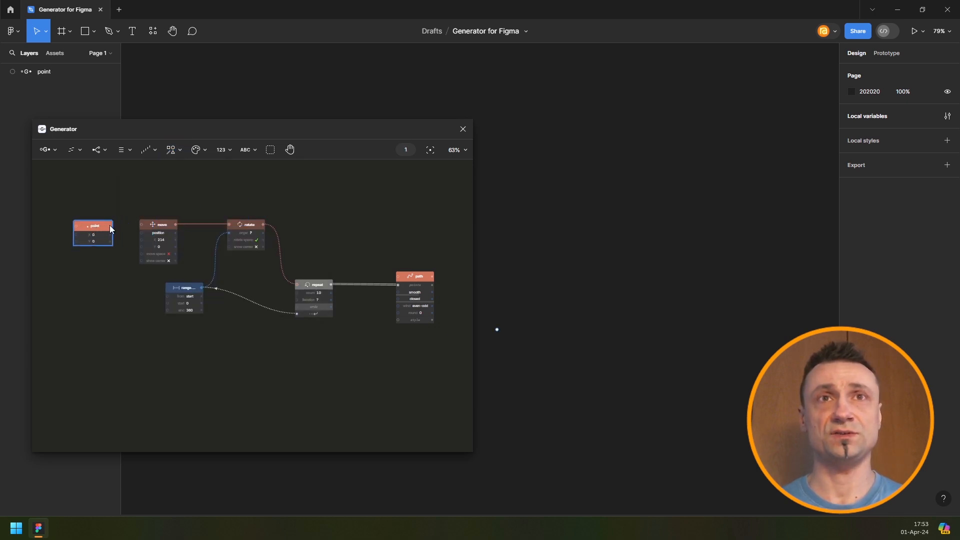
Select all the nodes of the circle graph and save them as a template named Point circle.
{"action": "left_click", "coordinate": [54, 181]}
{"action": "left_click_drag", "start_coordinate": [430, 338], "coordinate": [436, 334]}
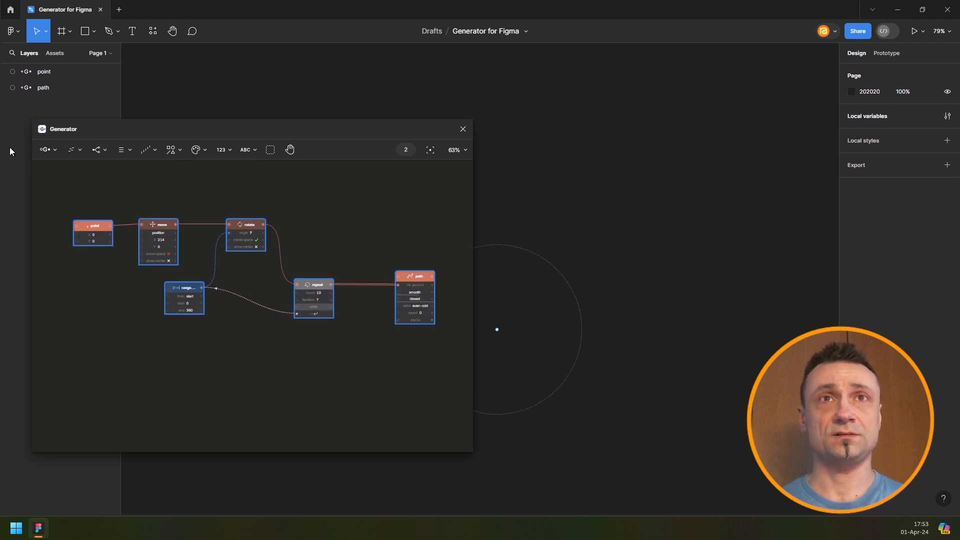
{"action": "left_click", "coordinate": [78, 152]}
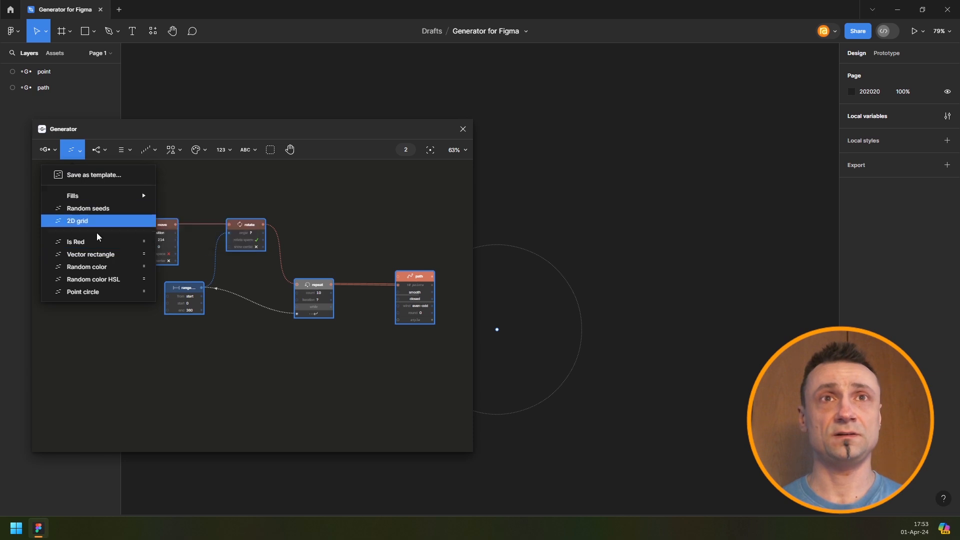
{"action": "left_click", "coordinate": [105, 175]}
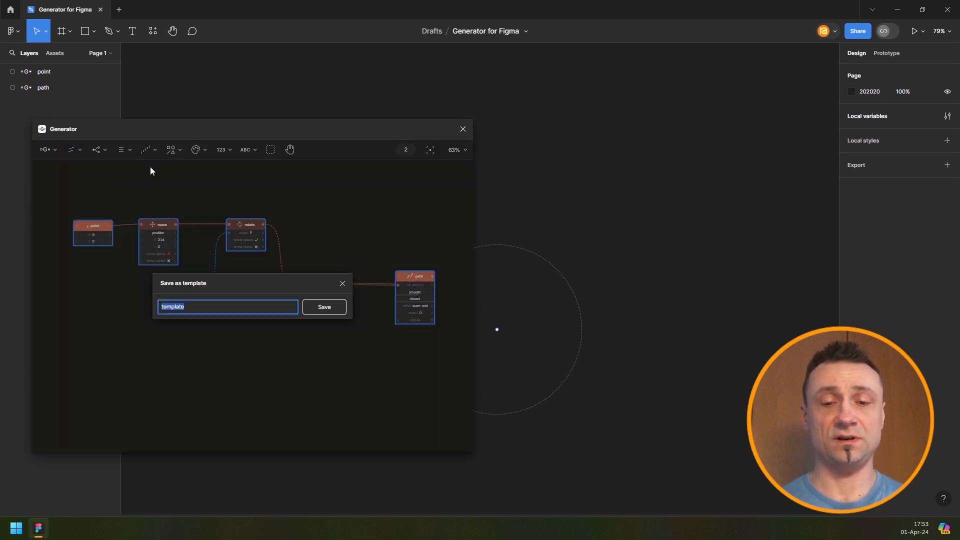
{"action": "type", "text": "Point circle"}
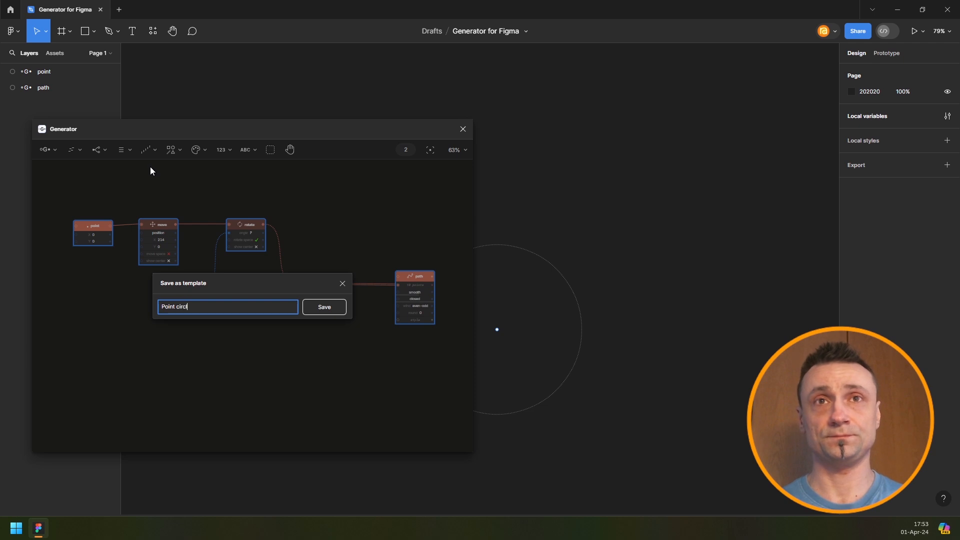
{"action": "key", "text": "Return"}
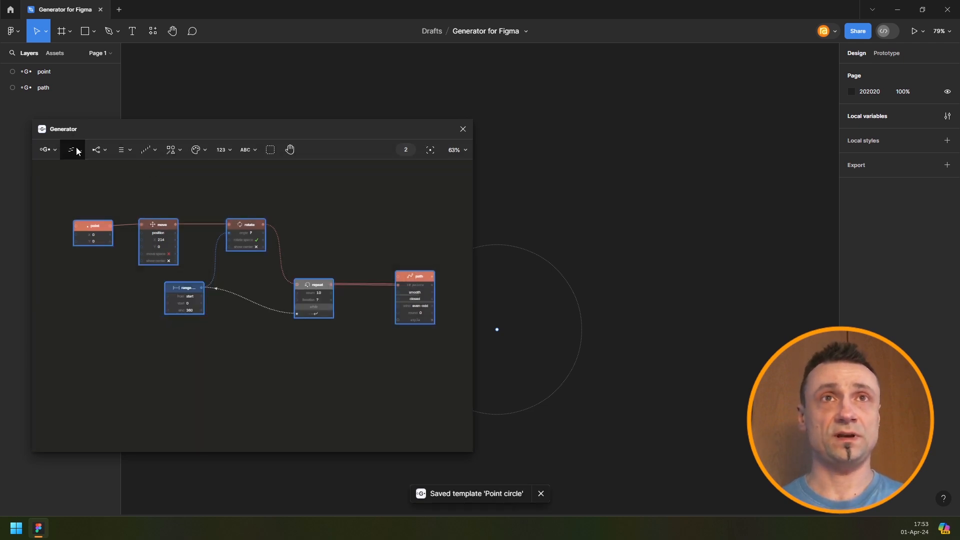
Clear the graph and reload the newly saved Point circle template.
{"action": "left_click_drag", "start_coordinate": [75, 198], "coordinate": [90, 208]}
{"action": "left_click_drag", "start_coordinate": [262, 295], "coordinate": [422, 368]}
{"action": "key", "text": "Delete"}
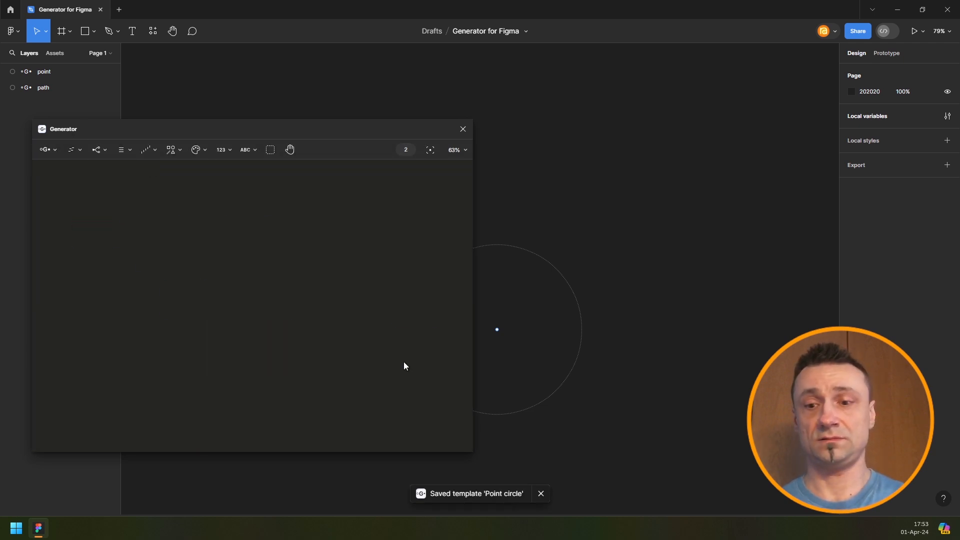
{"action": "left_click", "coordinate": [72, 150]}
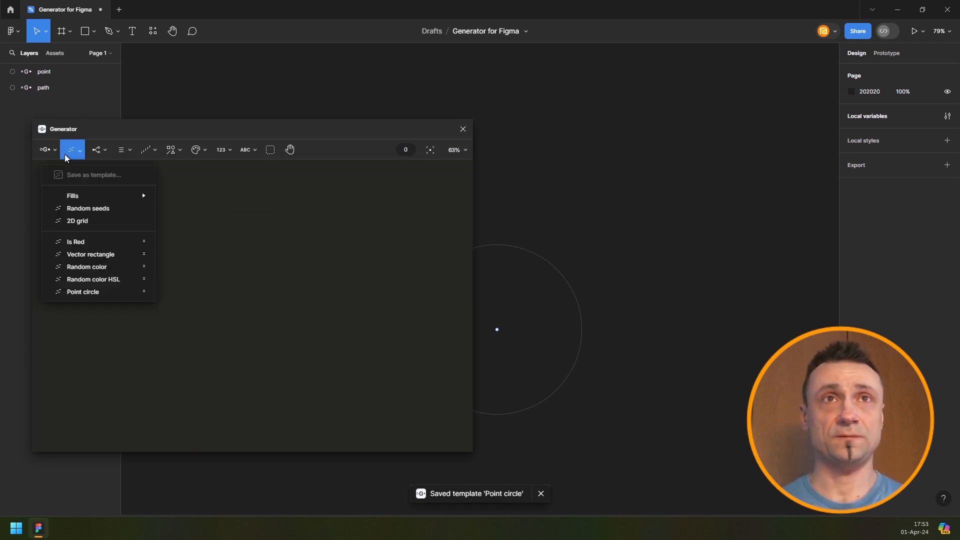
{"action": "left_click", "coordinate": [86, 293]}
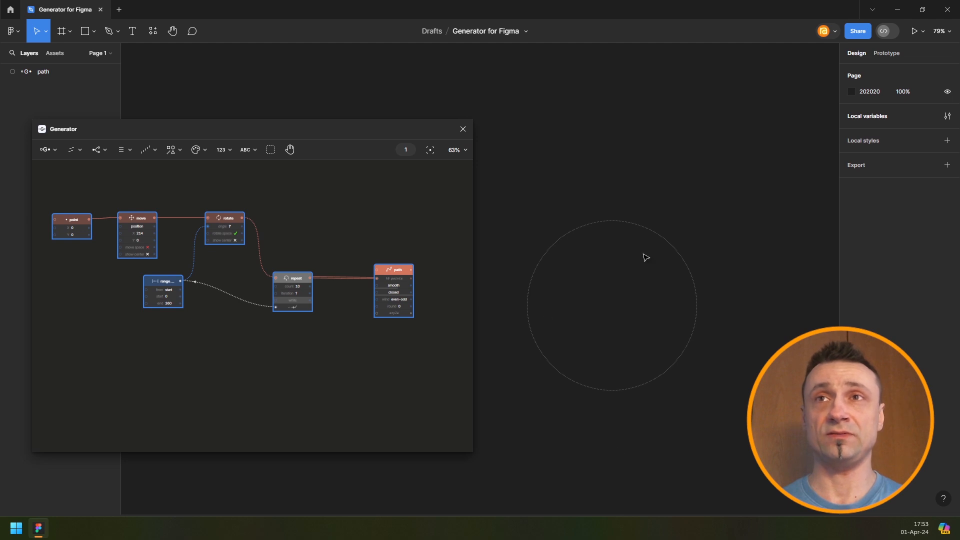
Activate the path node together with the repeat node and set the repeat count to 4.
{"action": "left_click", "coordinate": [394, 270]}
{"action": "left_click", "coordinate": [294, 278], "text": "shift"}
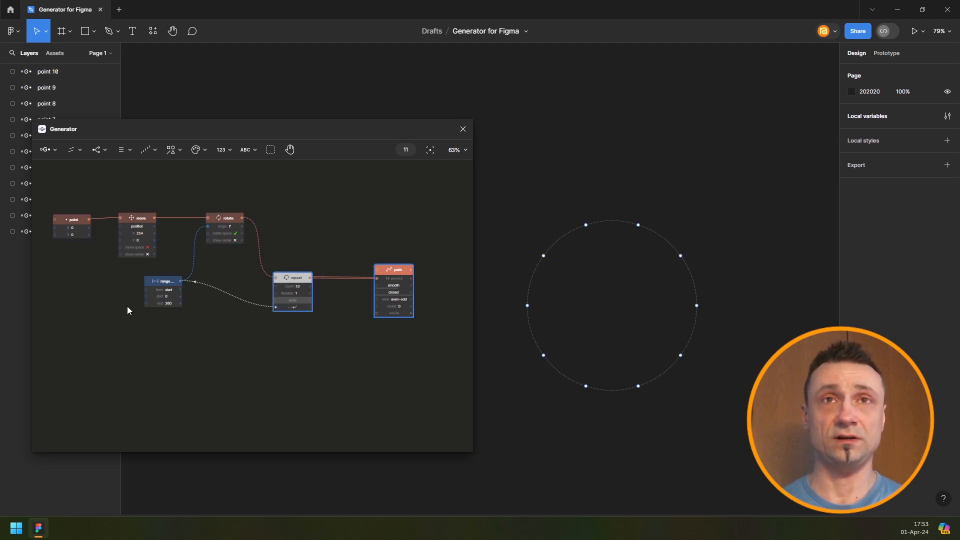
{"action": "scroll", "coordinate": [307, 283], "scroll_direction": "up", "scroll_amount": 8}
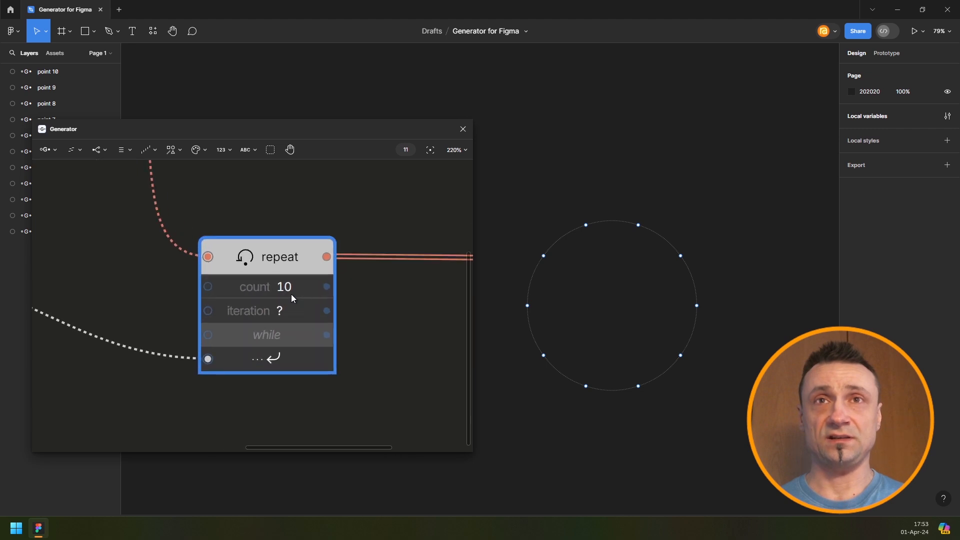
{"action": "left_click_drag", "start_coordinate": [294, 284], "coordinate": [299, 285]}
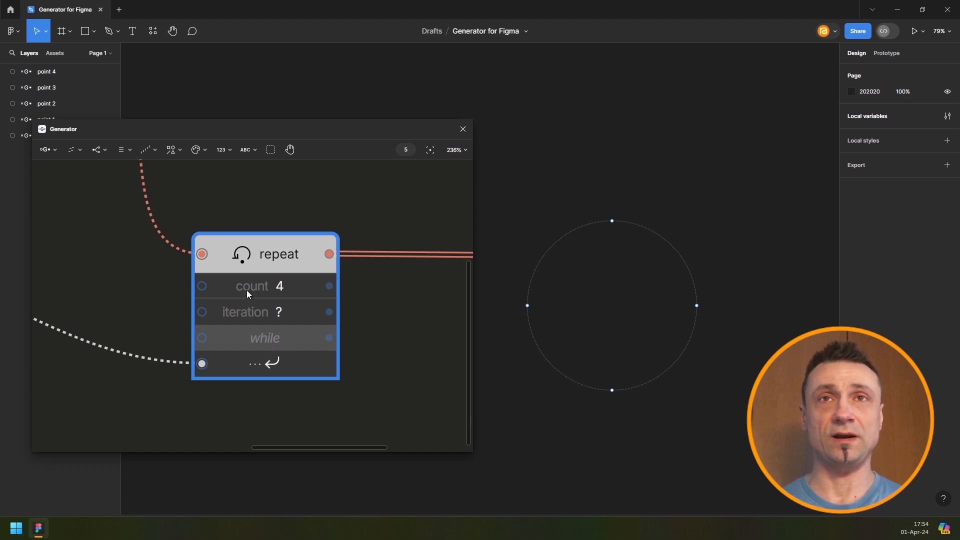
Set the move node's X position to 400 to enlarge the circle.
{"action": "scroll", "coordinate": [247, 289], "scroll_direction": "down", "scroll_amount": 4}
{"action": "scroll", "coordinate": [247, 289], "scroll_direction": "down", "scroll_amount": 3}
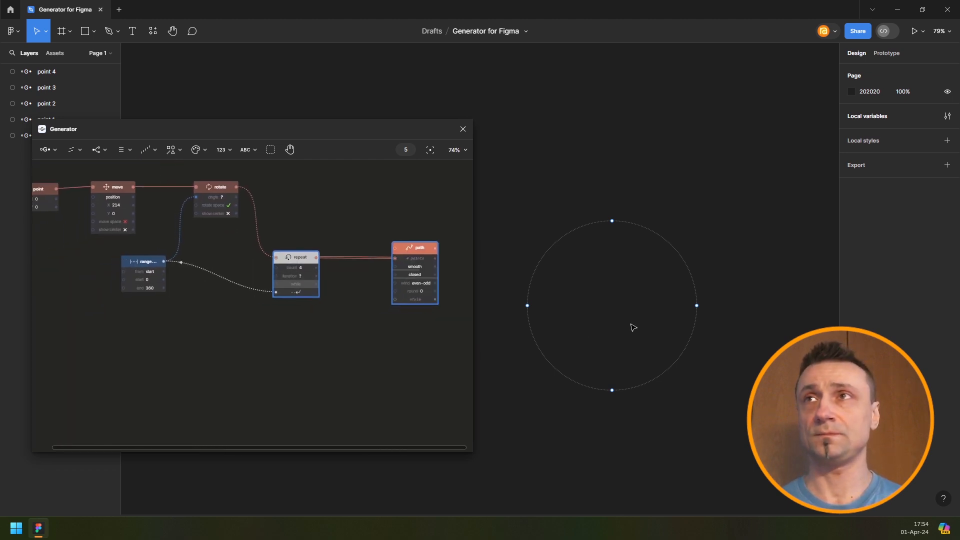
{"action": "left_click_drag", "start_coordinate": [149, 223], "coordinate": [206, 271]}
{"action": "left_click", "coordinate": [178, 253]}
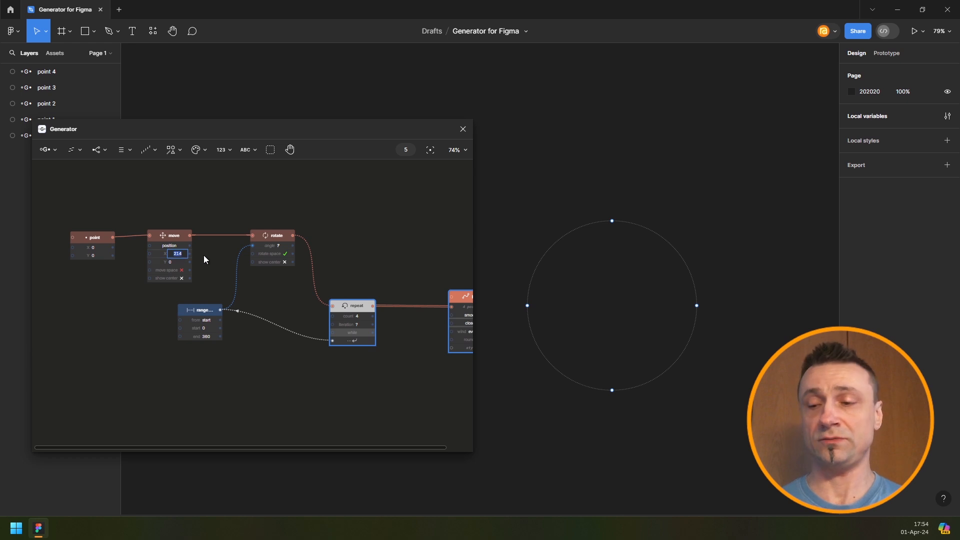
{"action": "type", "text": "400"}
{"action": "key", "text": "Return"}
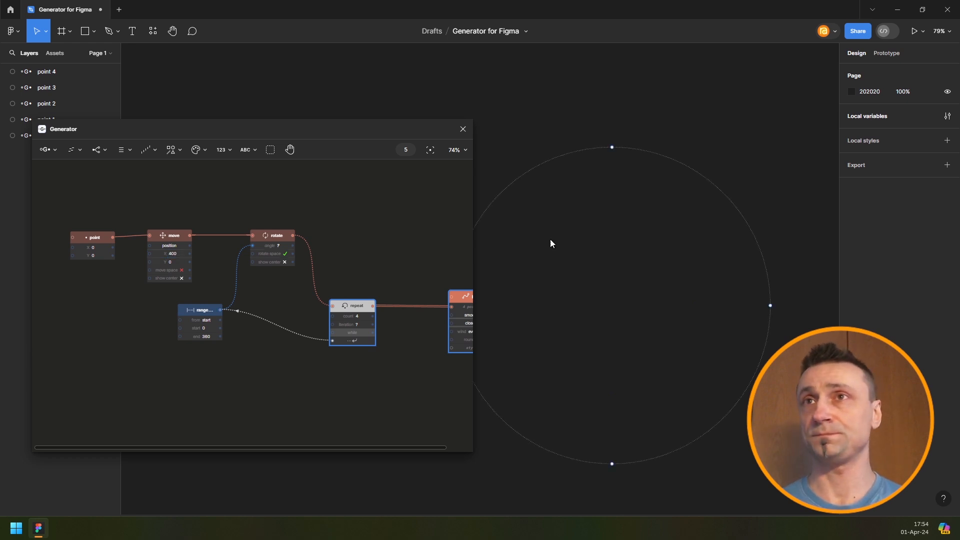
{"action": "left_click_drag", "start_coordinate": [606, 243], "coordinate": [636, 203]}
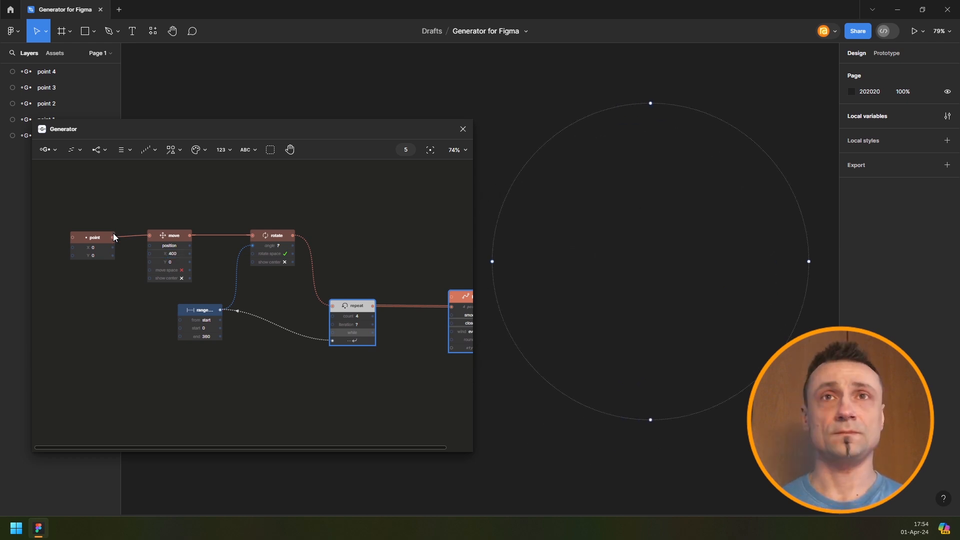
Shift the point node away from the move node, and add a Noise node connected to the move node's X input.
{"action": "left_click_drag", "start_coordinate": [105, 241], "coordinate": [67, 237]}
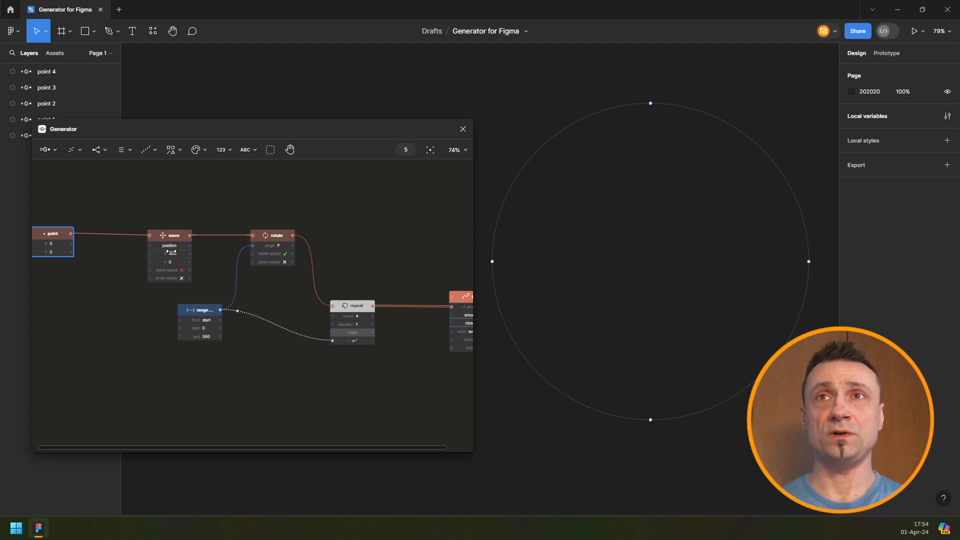
{"action": "left_click", "coordinate": [148, 152]}
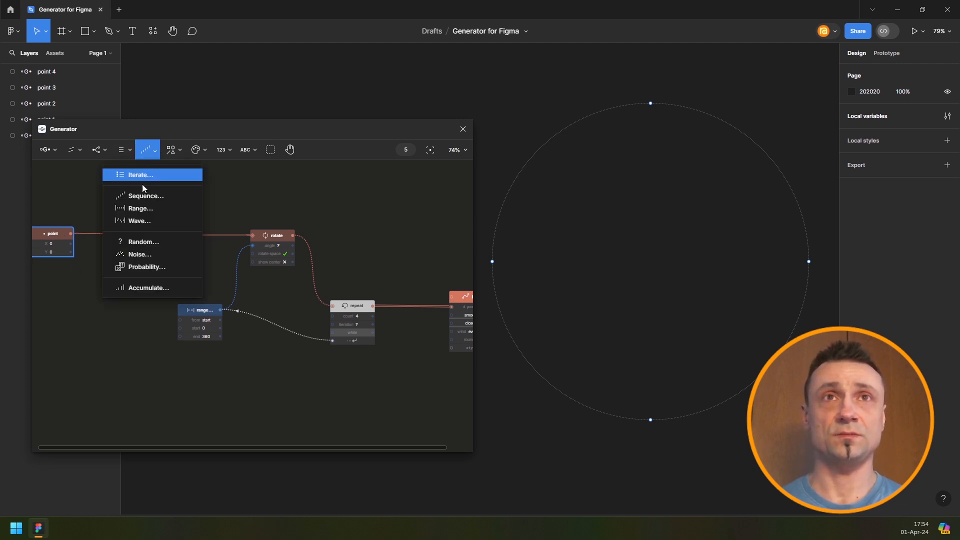
{"action": "left_click", "coordinate": [146, 253]}
{"action": "left_click_drag", "start_coordinate": [106, 328], "coordinate": [154, 253]}
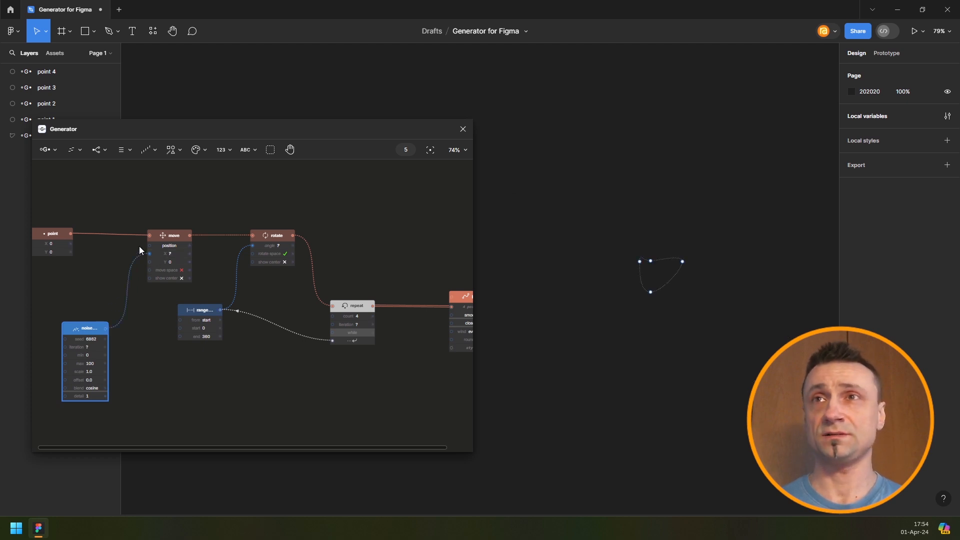
Set the noise node's minimum to -400 and maximum to 400.
{"action": "scroll", "coordinate": [120, 368], "scroll_direction": "up", "scroll_amount": 3}
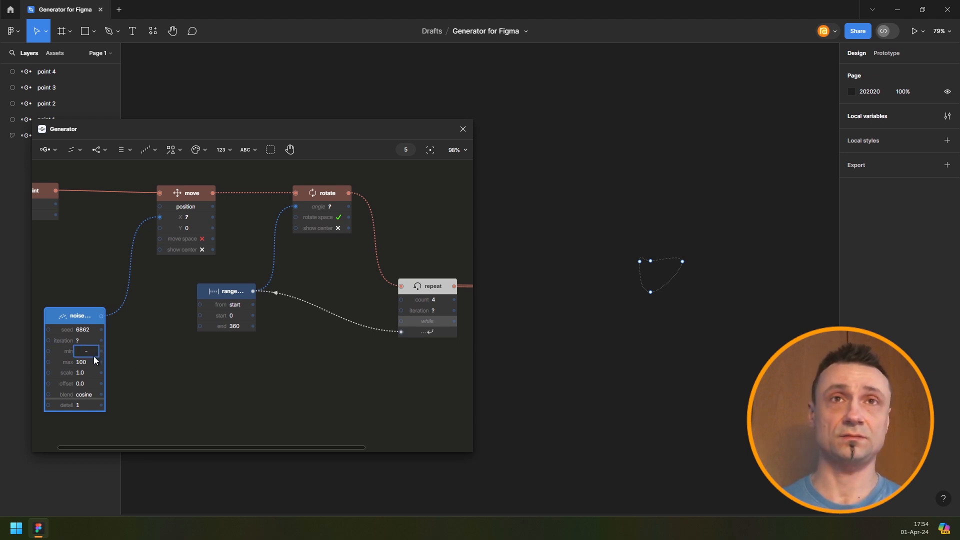
{"action": "type", "text": "400"}
{"action": "key", "text": "Tab"}
{"action": "type", "text": "40"}
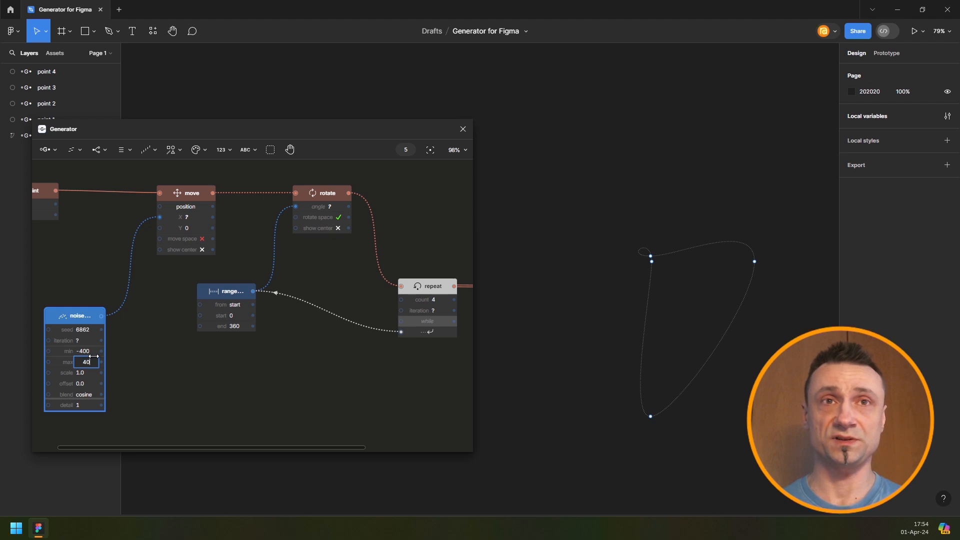
{"action": "type", "text": "0"}
{"action": "key", "text": "Return"}
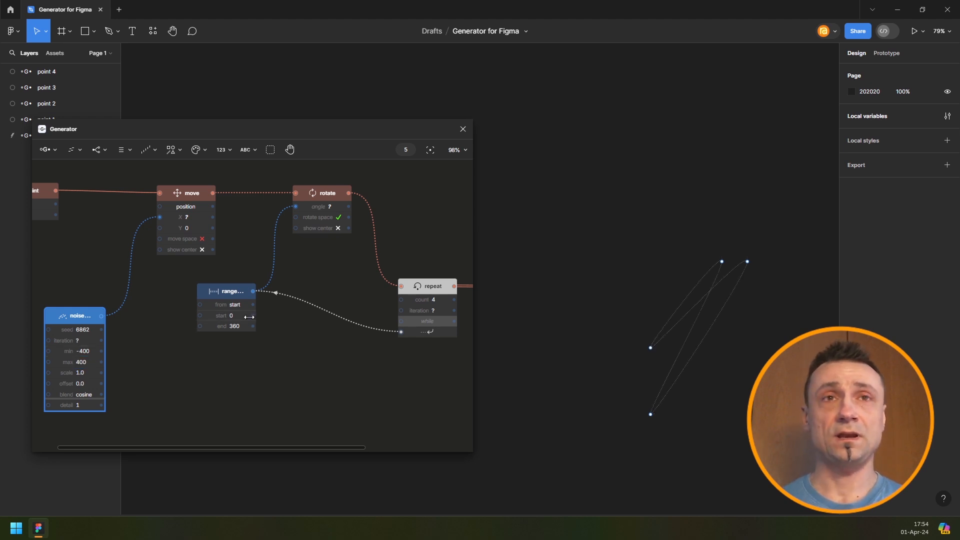
Load the Filled stroke template, place its nodes below the graph and connect the stroke to the path node's style input.
{"action": "left_click", "coordinate": [74, 150]}
{"action": "mouse_move", "coordinate": [91, 194]}
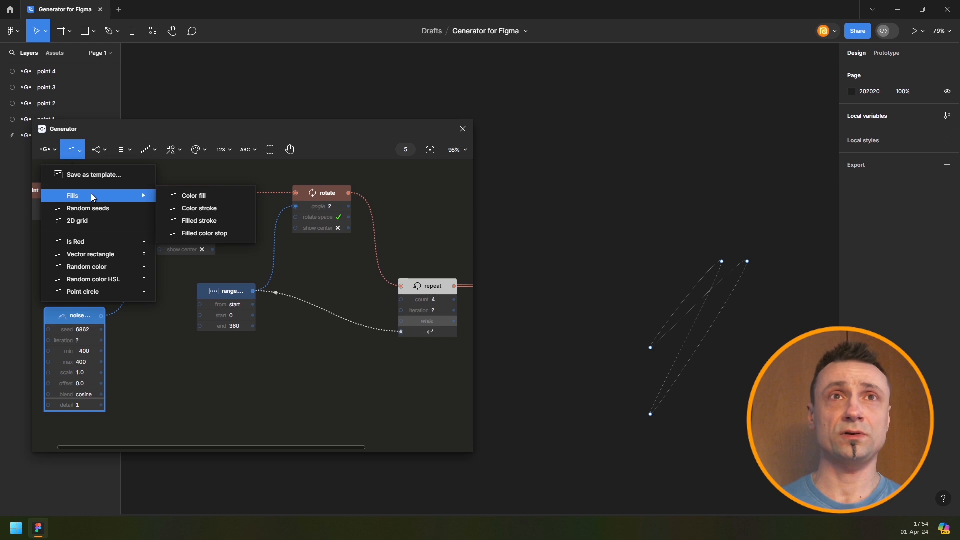
{"action": "left_click", "coordinate": [221, 220]}
{"action": "left_click", "coordinate": [362, 379]}
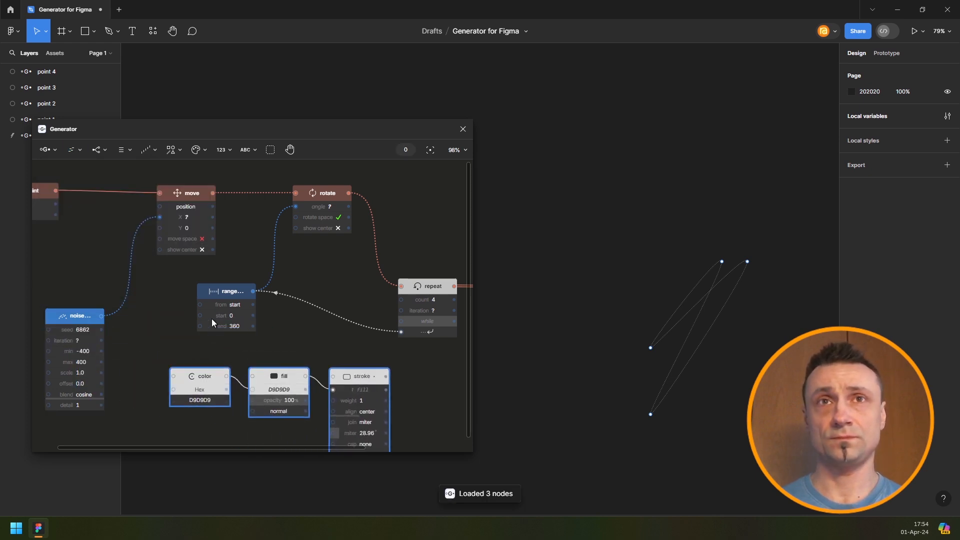
{"action": "scroll", "coordinate": [211, 318], "scroll_direction": "down", "scroll_amount": 3}
{"action": "left_click_drag", "start_coordinate": [313, 323], "coordinate": [204, 294]}
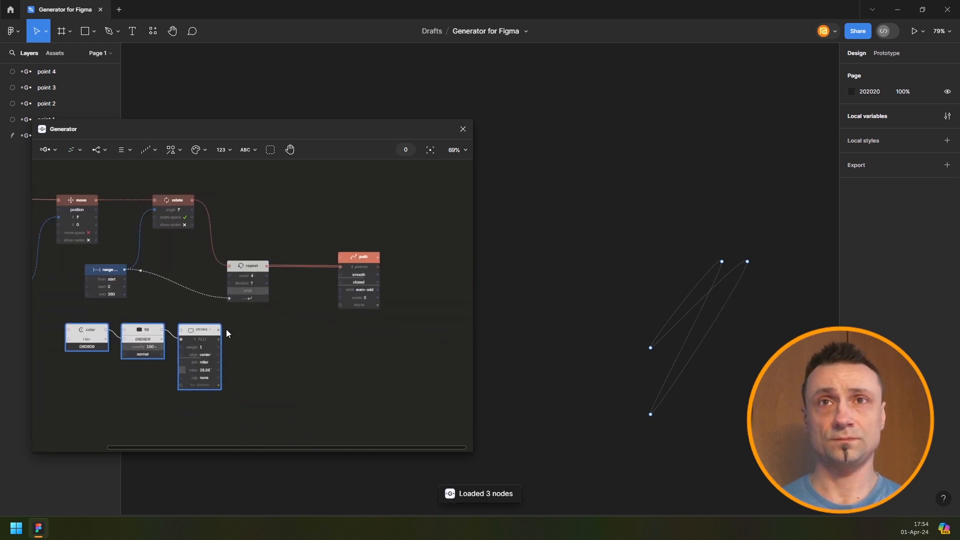
{"action": "mouse_move", "coordinate": [226, 329]}
{"action": "left_mouse_down"}
{"action": "mouse_move", "coordinate": [327, 338]}
{"action": "mouse_move", "coordinate": [346, 304]}
{"action": "left_mouse_up"}
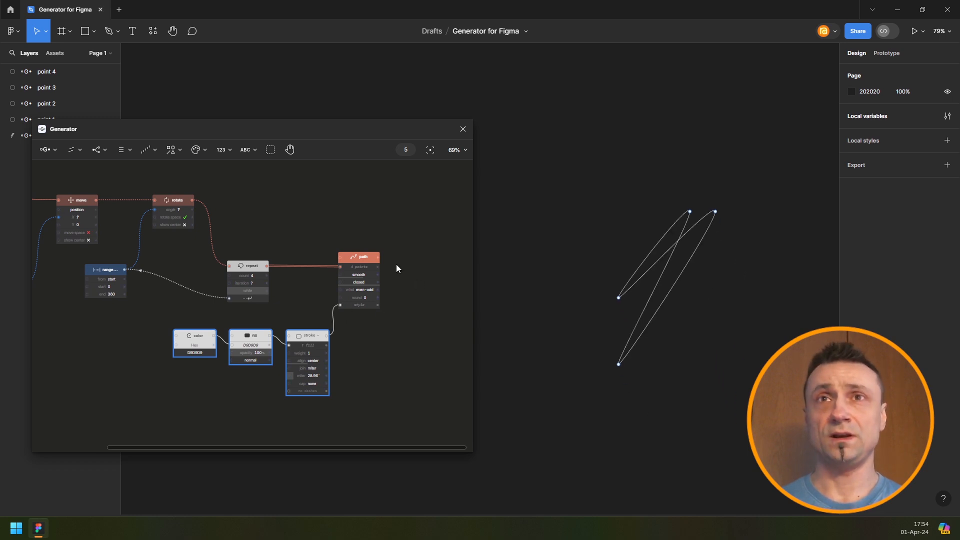
Add a Repeat node after the path node and set its count to 20.
{"action": "left_click", "coordinate": [370, 255]}
{"action": "key", "text": "space"}
{"action": "type", "text": "r"}
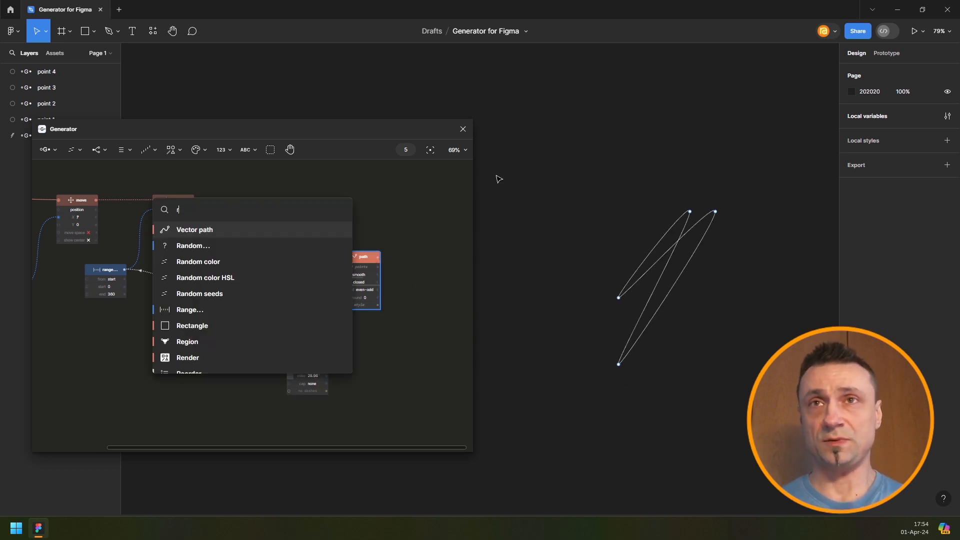
{"action": "type", "text": "epe"}
{"action": "key", "text": "Return"}
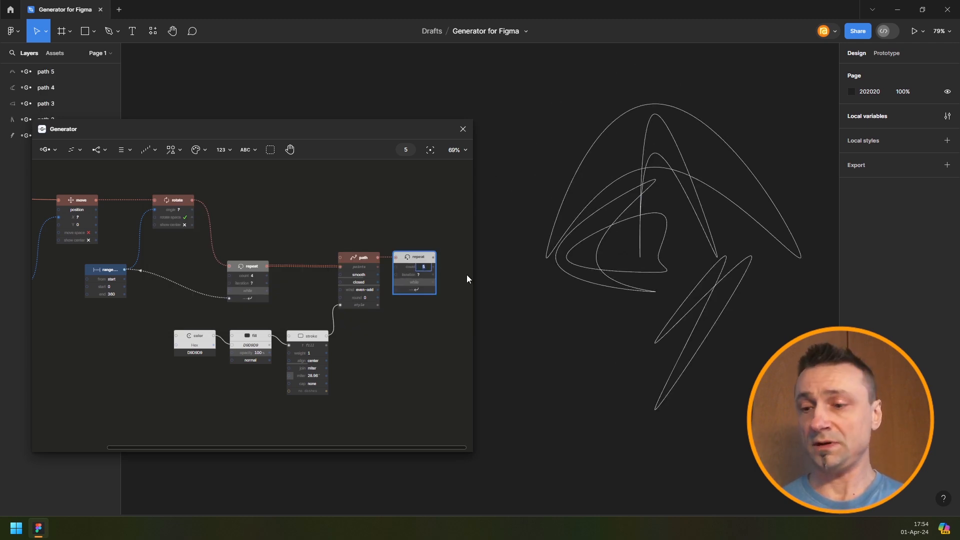
{"action": "type", "text": "20"}
{"action": "key", "text": "Return"}
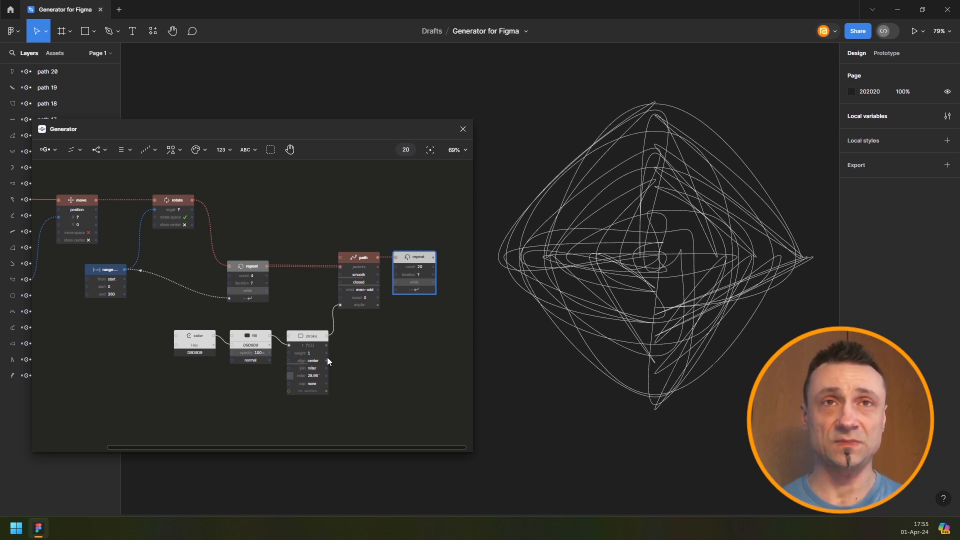
Try a larger noise scale on the noise node, and set the scale to 10.
{"action": "left_click_drag", "start_coordinate": [121, 315], "coordinate": [351, 308]}
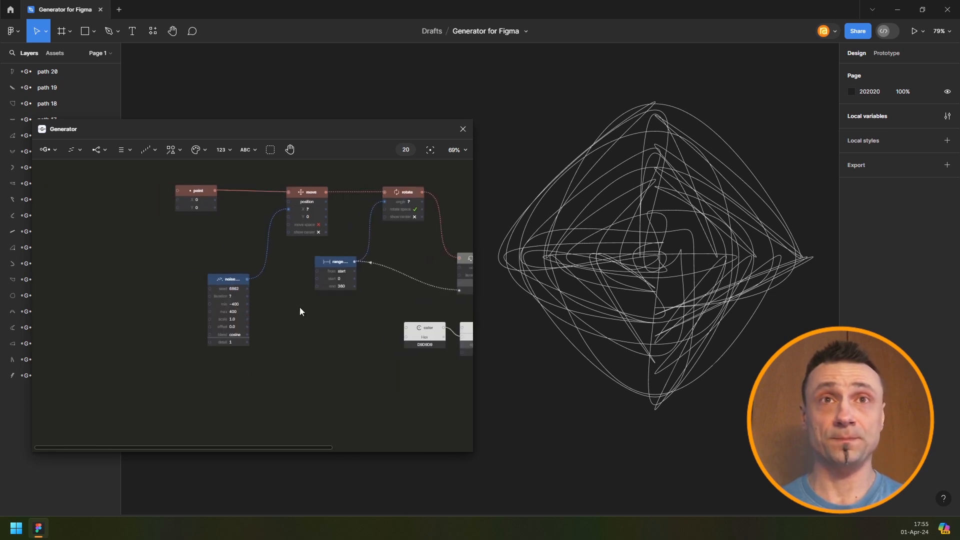
{"action": "scroll", "coordinate": [231, 317], "scroll_direction": "up", "scroll_amount": 5}
{"action": "left_click_drag", "start_coordinate": [250, 336], "coordinate": [305, 336]}
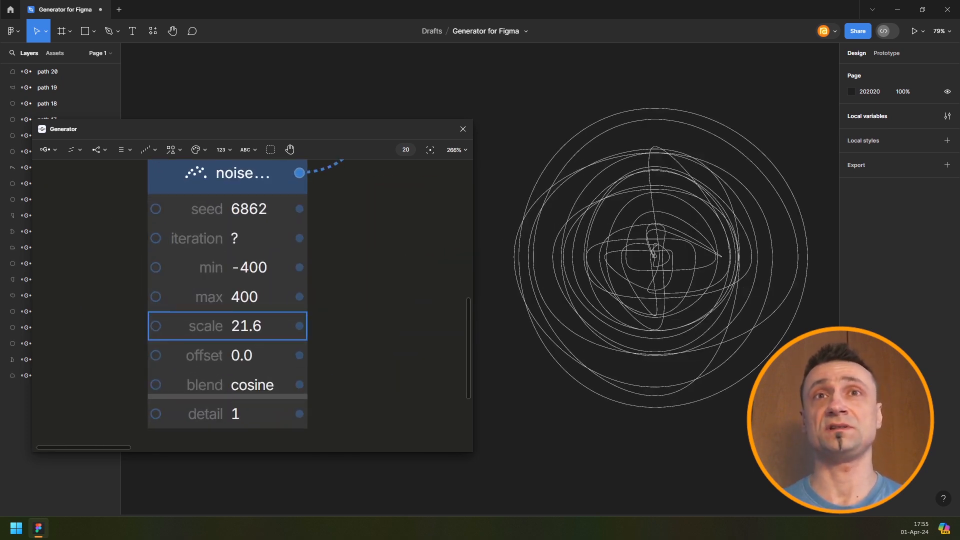
{"action": "left_click", "coordinate": [226, 327]}
{"action": "type", "text": "10"}
{"action": "key", "text": "Return"}
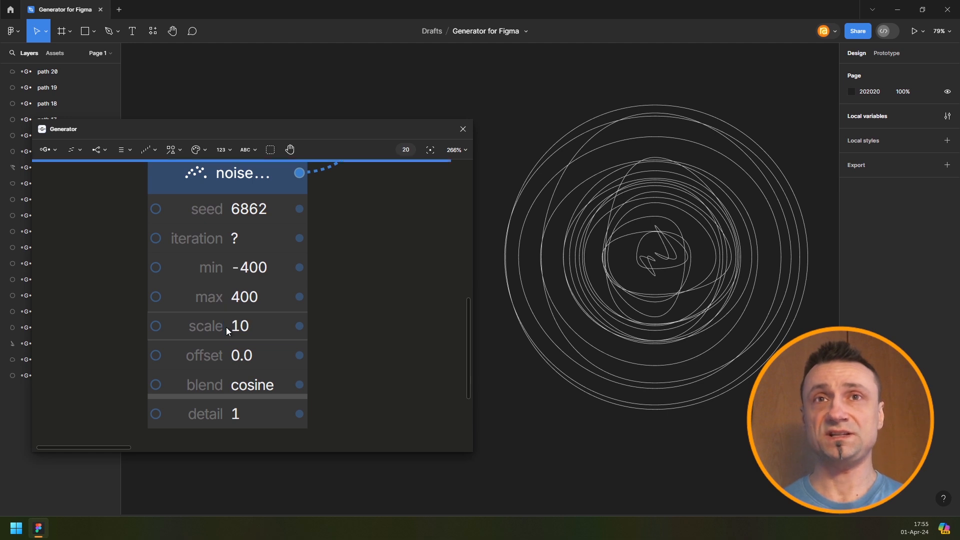
Select the range and noise nodes and add a Combine node that takes both as inputs.
{"action": "scroll", "coordinate": [232, 283], "scroll_direction": "down", "scroll_amount": 2}
{"action": "scroll", "coordinate": [232, 283], "scroll_direction": "down", "scroll_amount": 3}
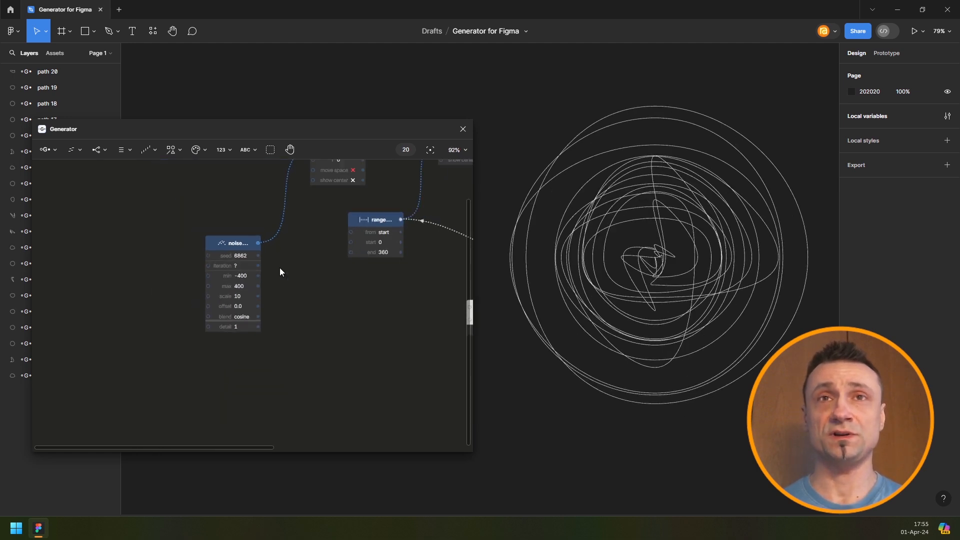
{"action": "scroll", "coordinate": [281, 310], "scroll_direction": "down", "scroll_amount": 4}
{"action": "scroll", "coordinate": [199, 315], "scroll_direction": "right", "scroll_amount": 2}
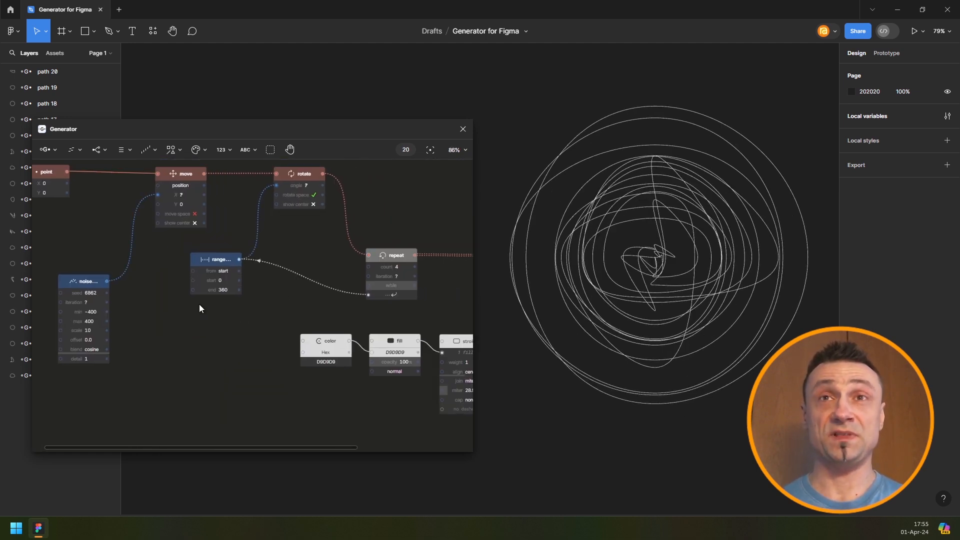
{"action": "scroll", "coordinate": [190, 309], "scroll_direction": "down", "scroll_amount": 3}
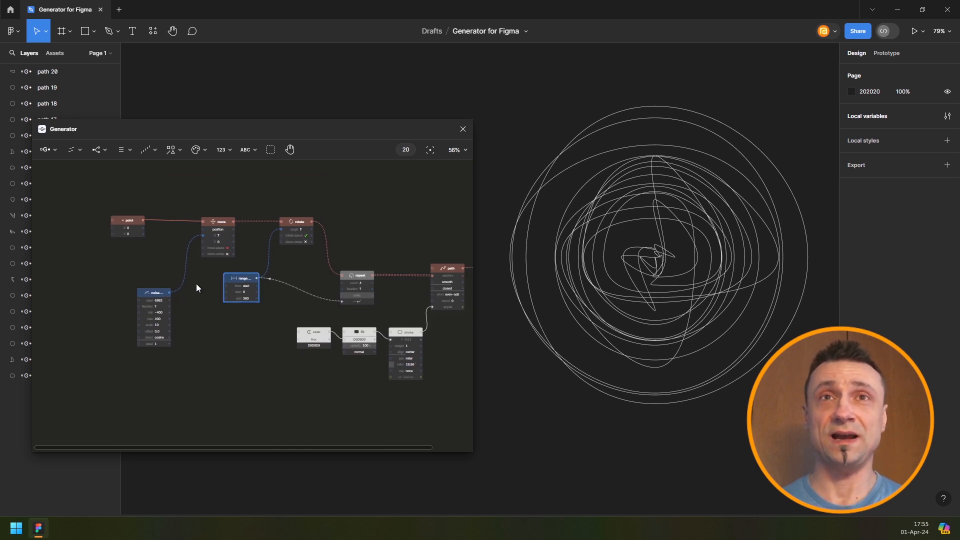
{"action": "left_click", "coordinate": [141, 294], "text": "shift"}
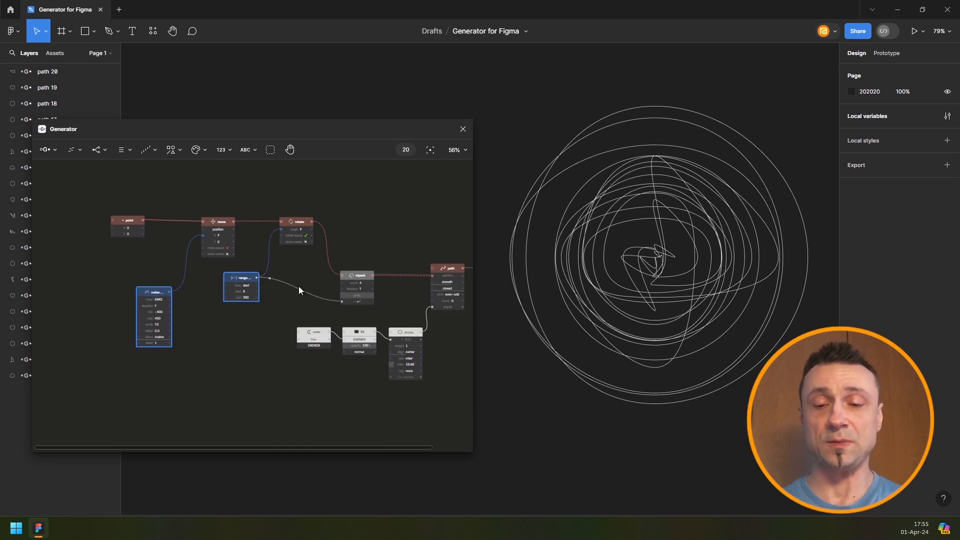
{"action": "key", "text": "ctrl+slash"}
{"action": "type", "text": "combine"}
{"action": "key", "text": "Return"}
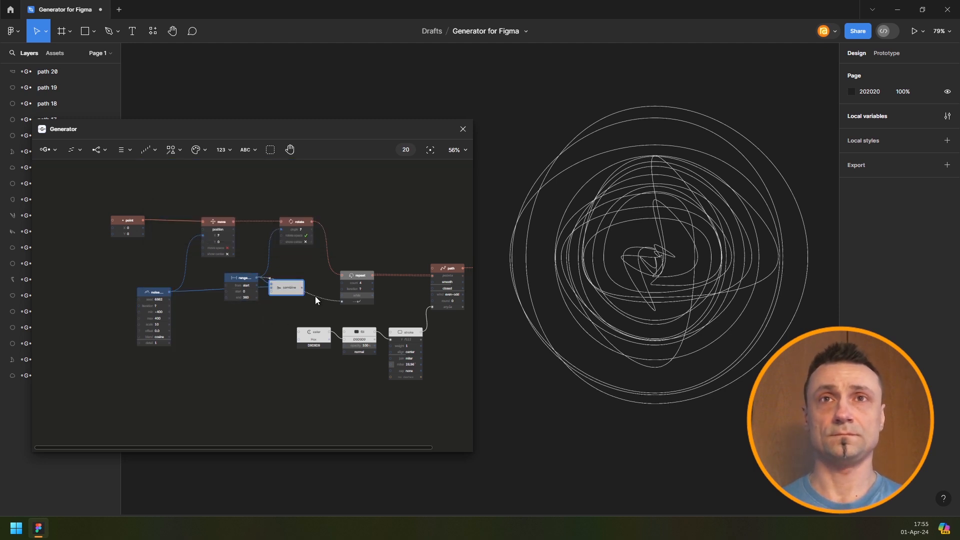
Connect the combine node's output to the loop input of the four-count repeat node, and position the combine node between them.
{"action": "scroll", "coordinate": [315, 296], "scroll_direction": "up", "scroll_amount": 5}
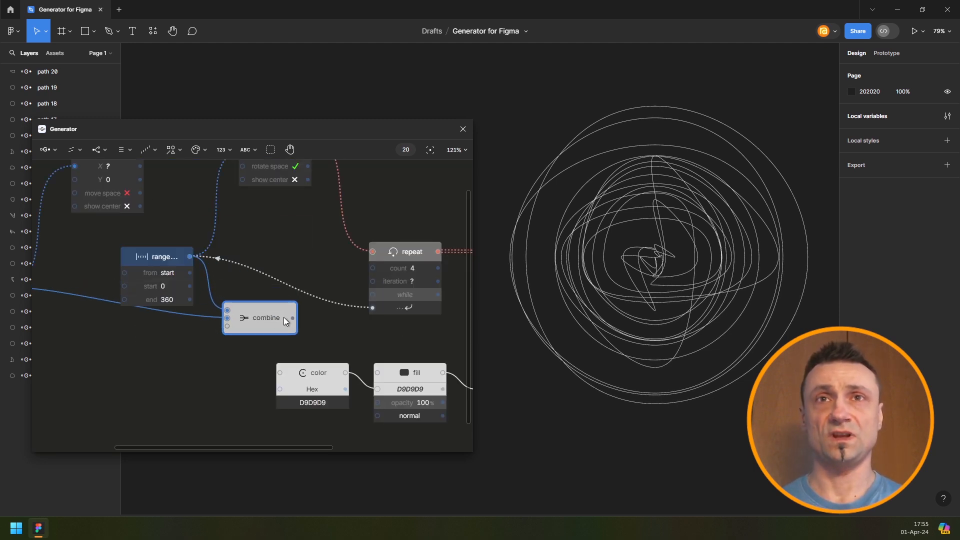
{"action": "left_click_drag", "start_coordinate": [292, 318], "coordinate": [373, 308]}
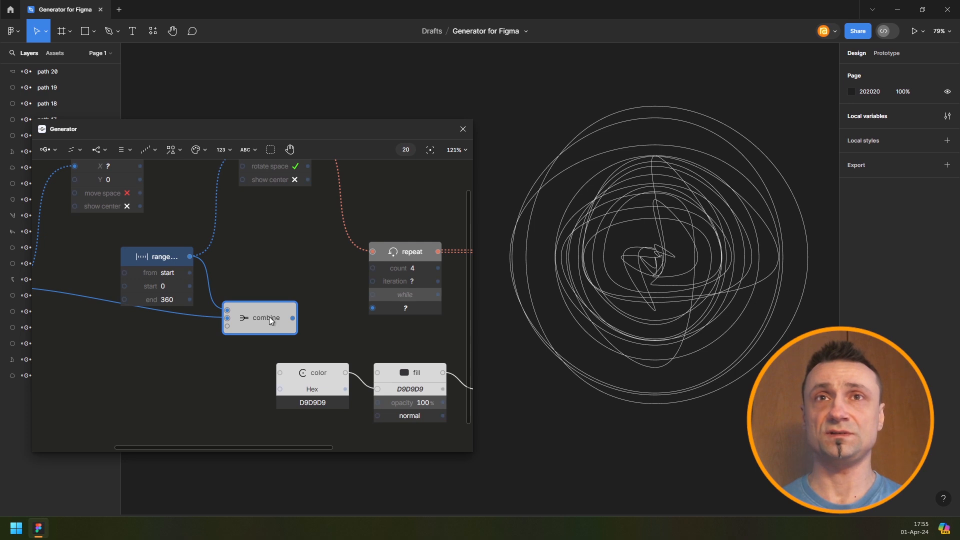
{"action": "left_click_drag", "start_coordinate": [269, 320], "coordinate": [278, 302]}
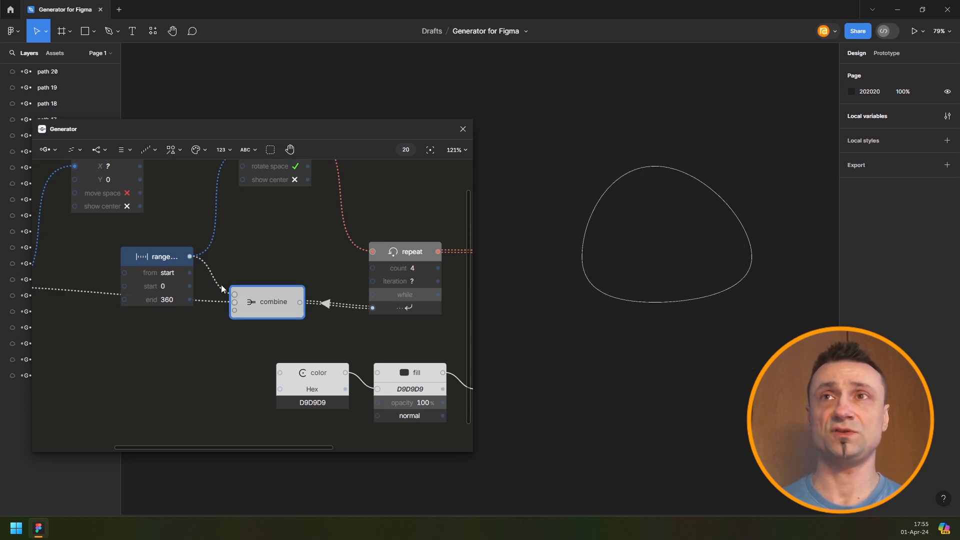
Add a Sequence node to the graph in front of the noise node.
{"action": "scroll", "coordinate": [225, 273], "scroll_direction": "down", "scroll_amount": 4}
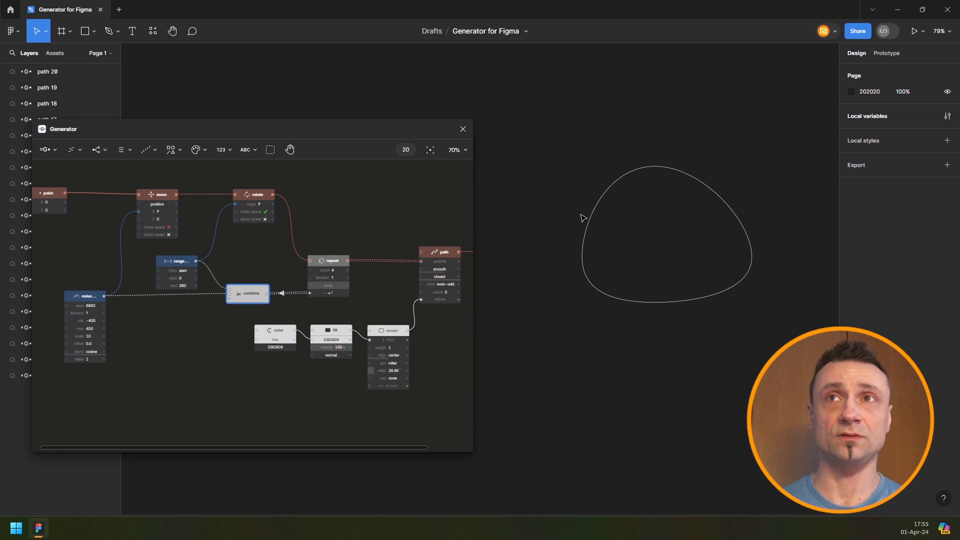
{"action": "left_click_drag", "start_coordinate": [238, 278], "coordinate": [297, 231]}
{"action": "scroll", "coordinate": [146, 292], "scroll_direction": "up", "scroll_amount": 6}
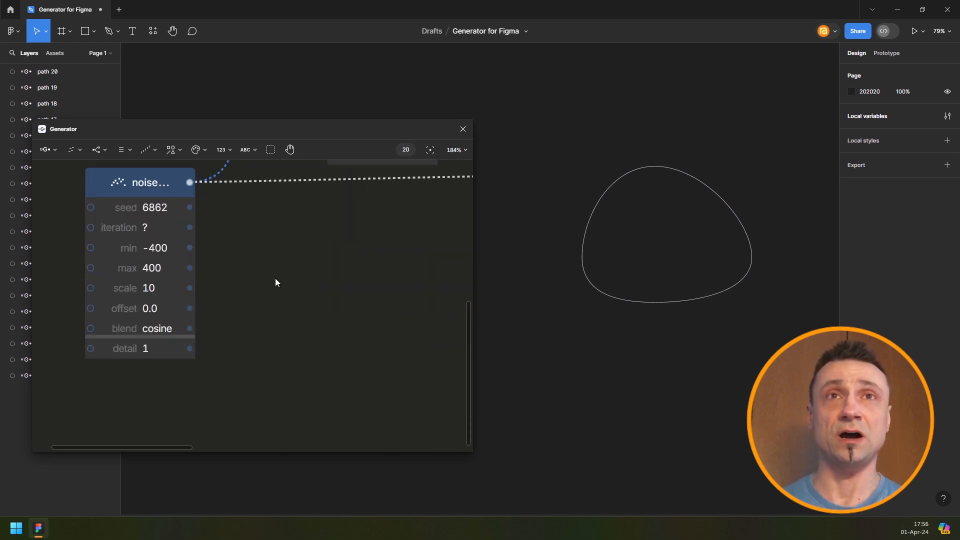
{"action": "left_click", "coordinate": [147, 149]}
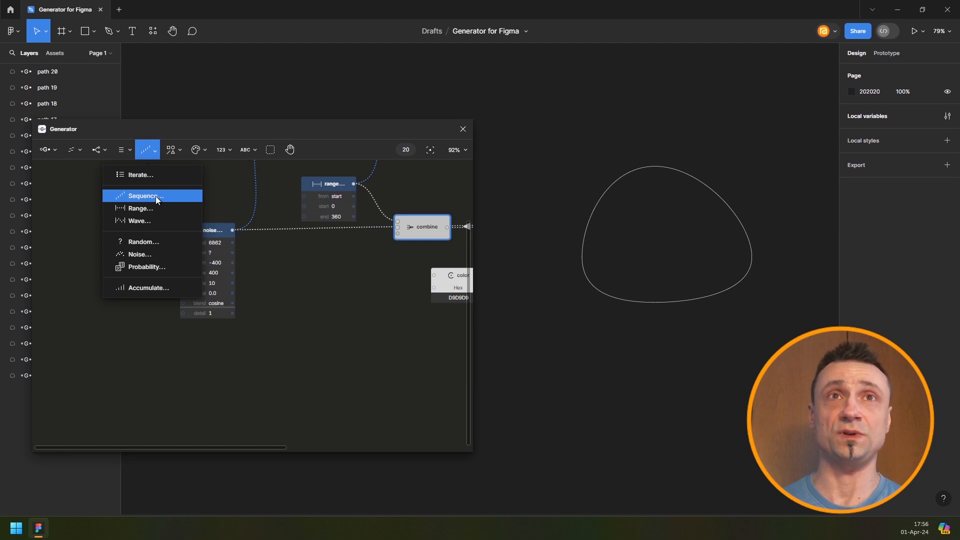
{"action": "left_click", "coordinate": [155, 195]}
{"action": "left_click", "coordinate": [108, 318]}
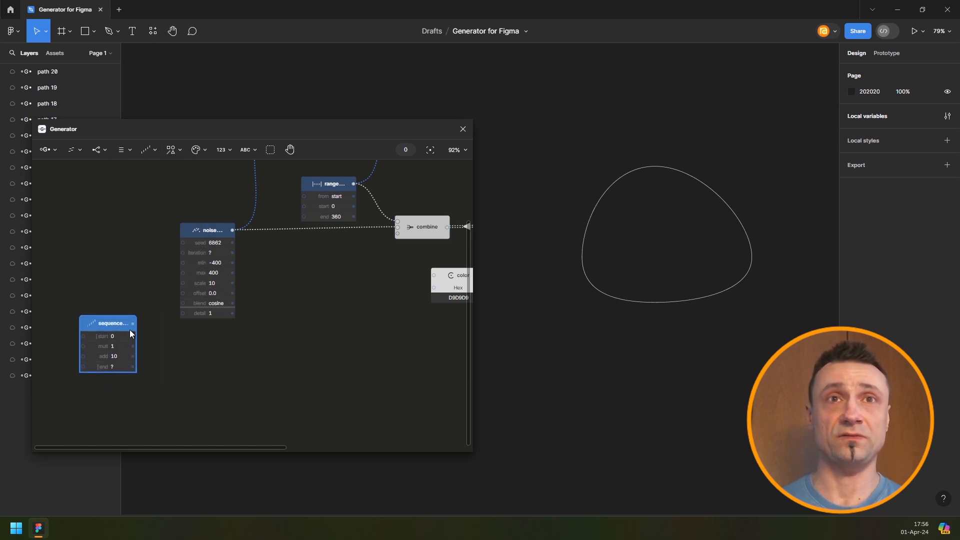
Set the sequence node's add value to 0.1 and connect its output to the noise node's offset.
{"action": "type", "text": "0"}
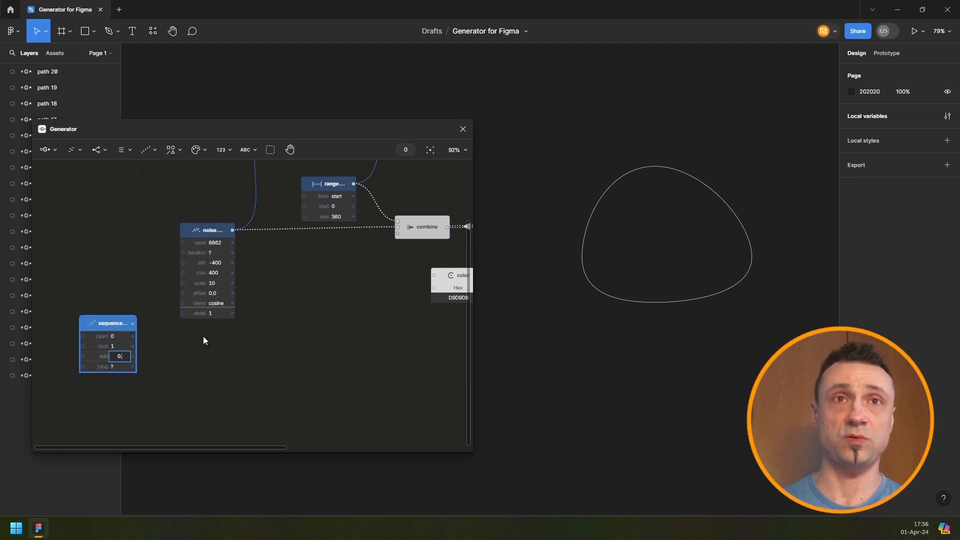
{"action": "type", "text": ".1"}
{"action": "key", "text": "Return"}
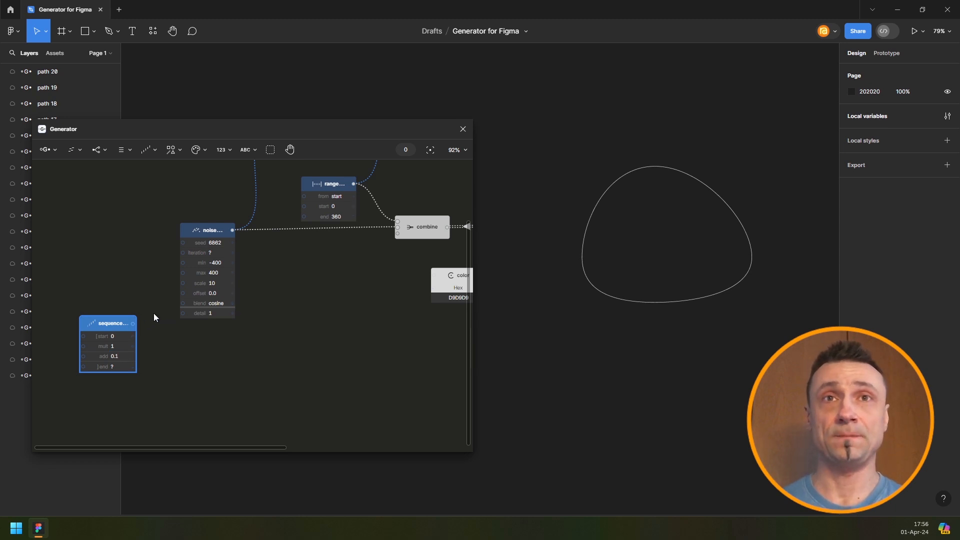
{"action": "left_click", "coordinate": [183, 293]}
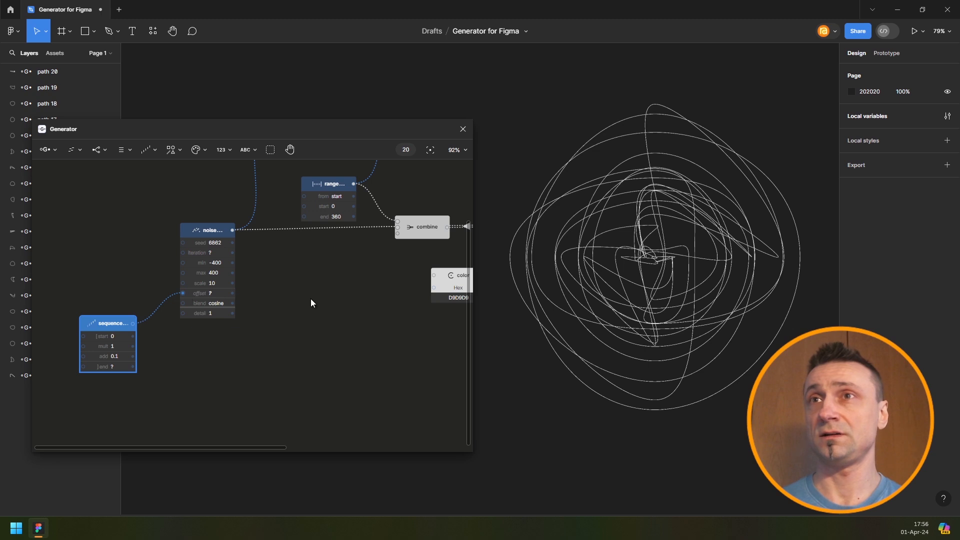
Try 0.01 as the sequence node's add value.
{"action": "scroll", "coordinate": [118, 355], "scroll_direction": "up", "scroll_amount": 5}
{"action": "left_click", "coordinate": [121, 356]}
{"action": "type", "text": "0"}
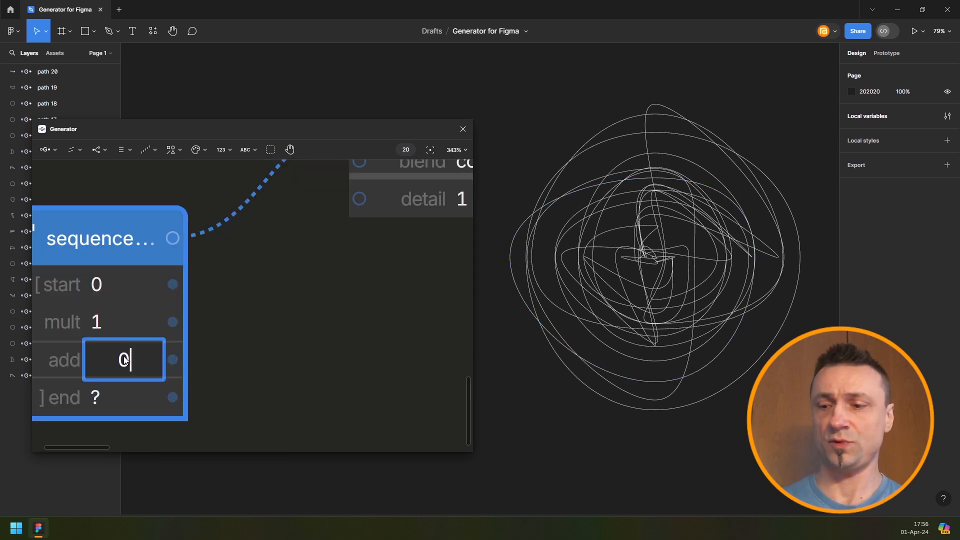
{"action": "type", "text": ".01"}
{"action": "key", "text": "Return"}
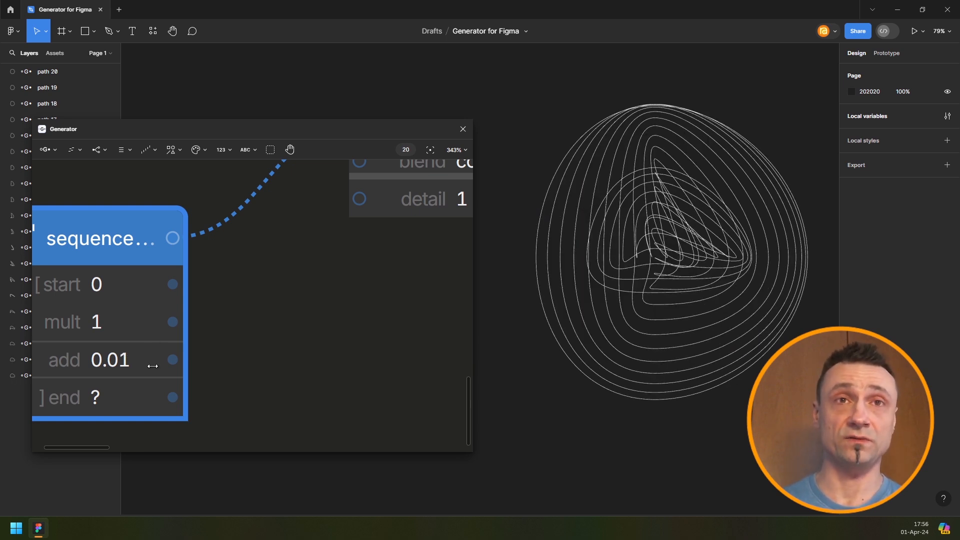
Lower the sequence node's add value to 0.001 and fine-tune it to 0.002.
{"action": "left_click", "coordinate": [146, 363]}
{"action": "type", "text": "0"}
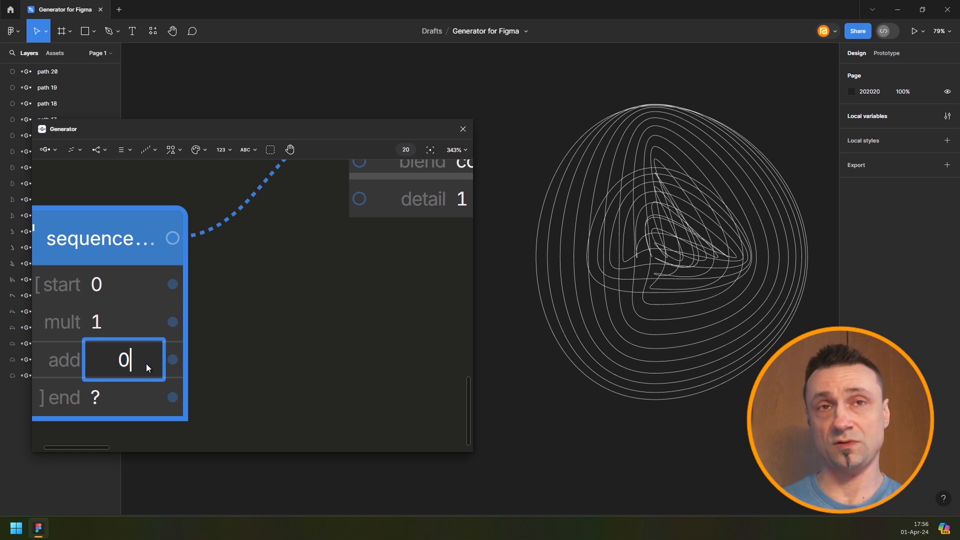
{"action": "type", "text": ".001"}
{"action": "key", "text": "Return"}
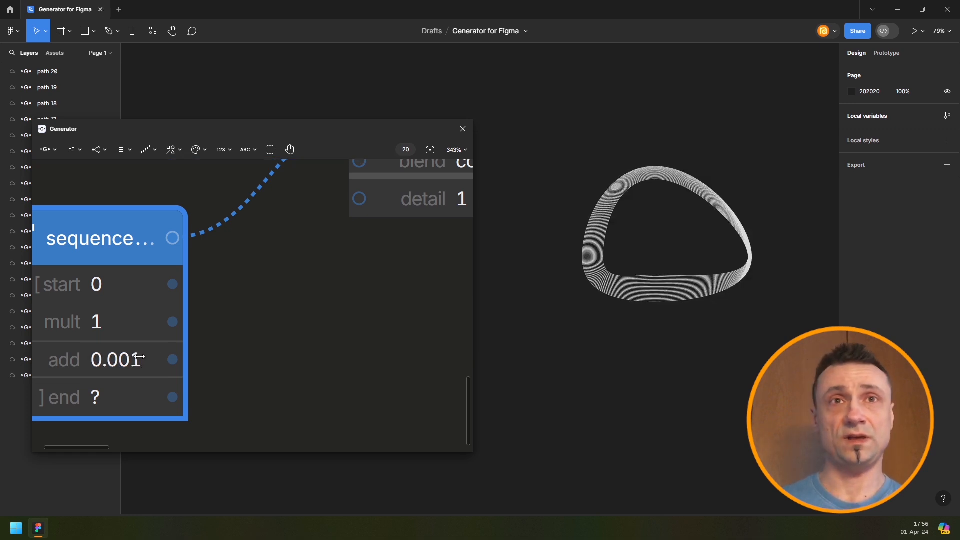
{"action": "left_click_drag", "start_coordinate": [140, 357], "coordinate": [150, 357]}
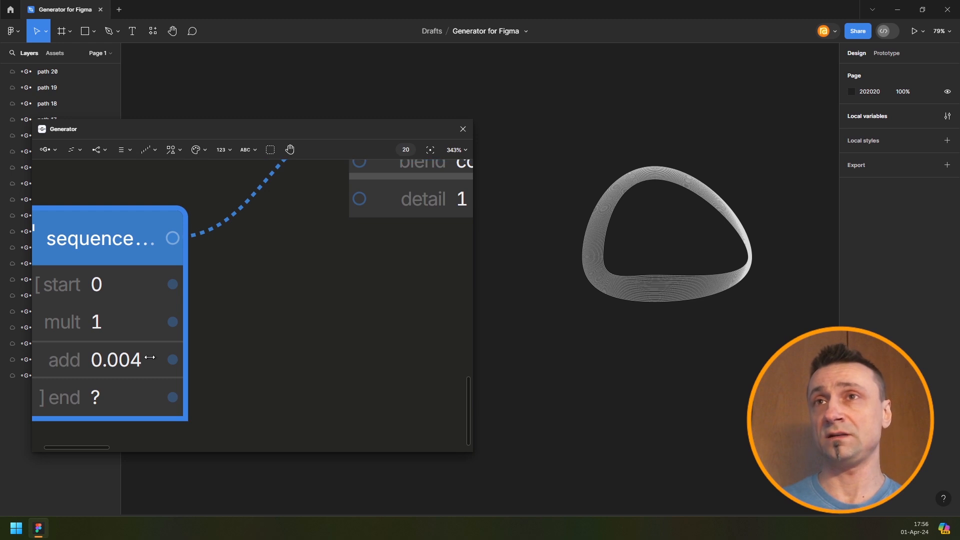
{"action": "left_click_drag", "start_coordinate": [150, 357], "coordinate": [150, 357]}
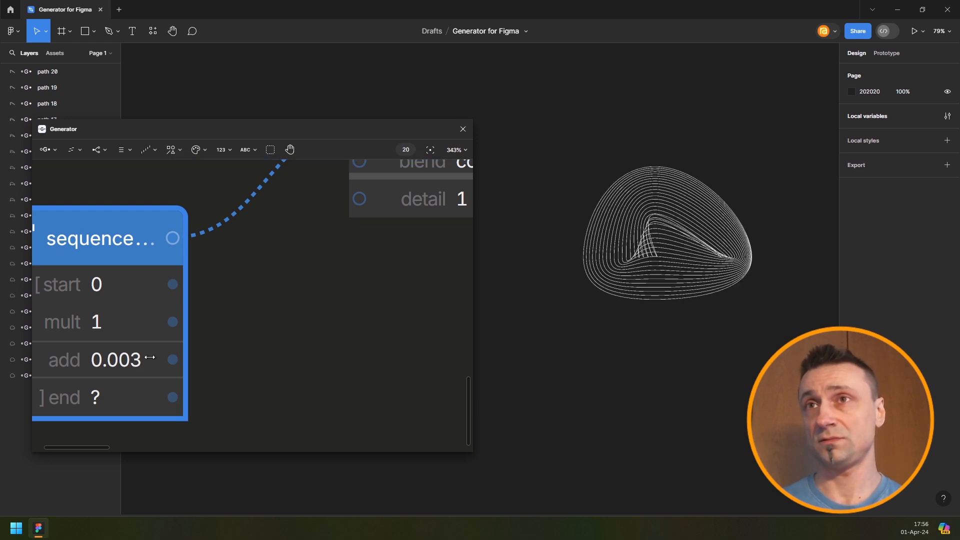
{"action": "left_click_drag", "start_coordinate": [150, 357], "coordinate": [150, 357]}
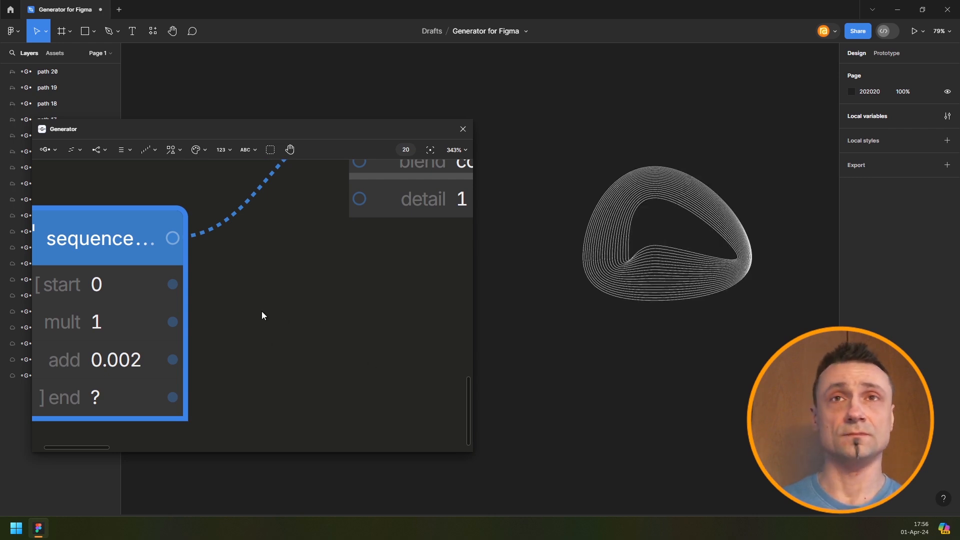
Set the count of the final repeat node after the path node to 100.
{"action": "scroll", "coordinate": [262, 311], "scroll_direction": "down", "scroll_amount": 4}
{"action": "left_click_drag", "start_coordinate": [406, 283], "coordinate": [203, 390]}
{"action": "scroll", "coordinate": [353, 278], "scroll_direction": "down", "scroll_amount": 3}
{"action": "left_click_drag", "start_coordinate": [299, 312], "coordinate": [208, 365]}
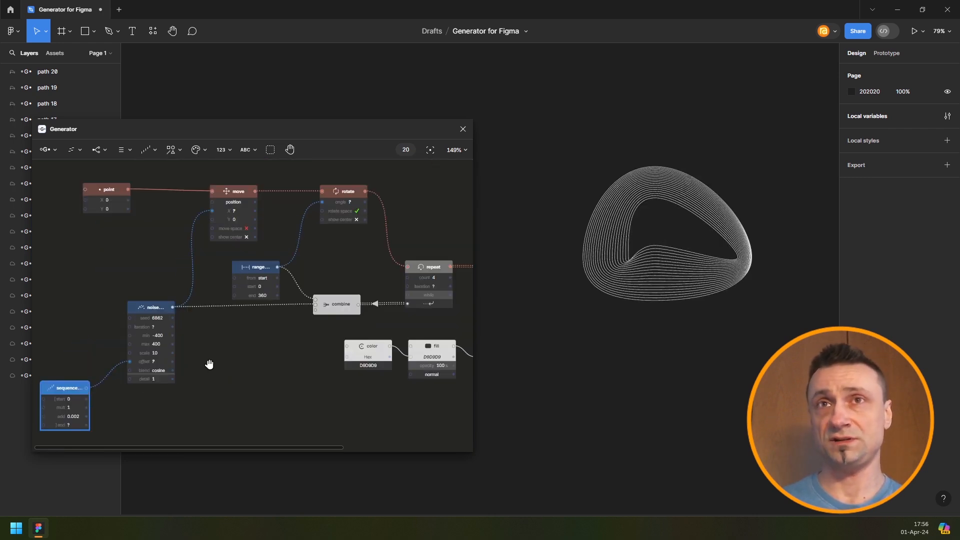
{"action": "mouse_move", "coordinate": [436, 291]}
{"action": "left_mouse_down"}
{"action": "mouse_move", "coordinate": [373, 328]}
{"action": "mouse_move", "coordinate": [334, 337]}
{"action": "left_mouse_up"}
{"action": "left_click_drag", "start_coordinate": [200, 300], "coordinate": [154, 287]}
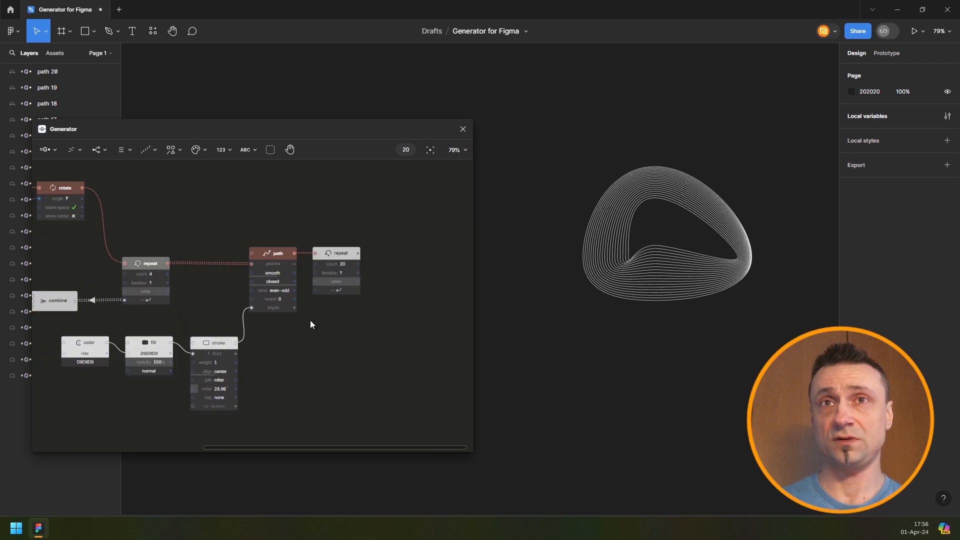
{"action": "scroll", "coordinate": [345, 276], "scroll_direction": "up", "scroll_amount": 2}
{"action": "left_click", "coordinate": [353, 257]}
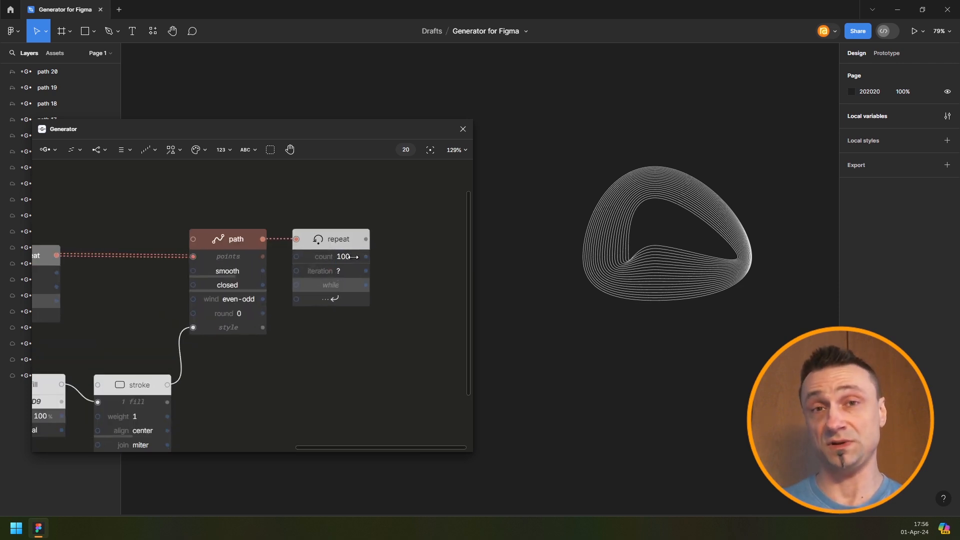
{"action": "key", "text": "Return"}
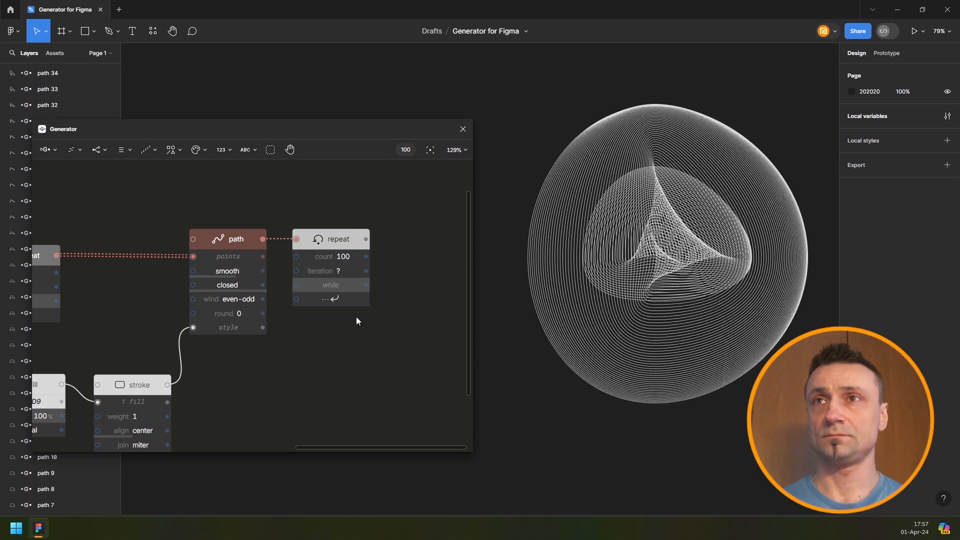
Select all nodes in the graph and randomize the noise seed to try different shapes.
{"action": "scroll", "coordinate": [356, 316], "scroll_direction": "down", "scroll_amount": 3}
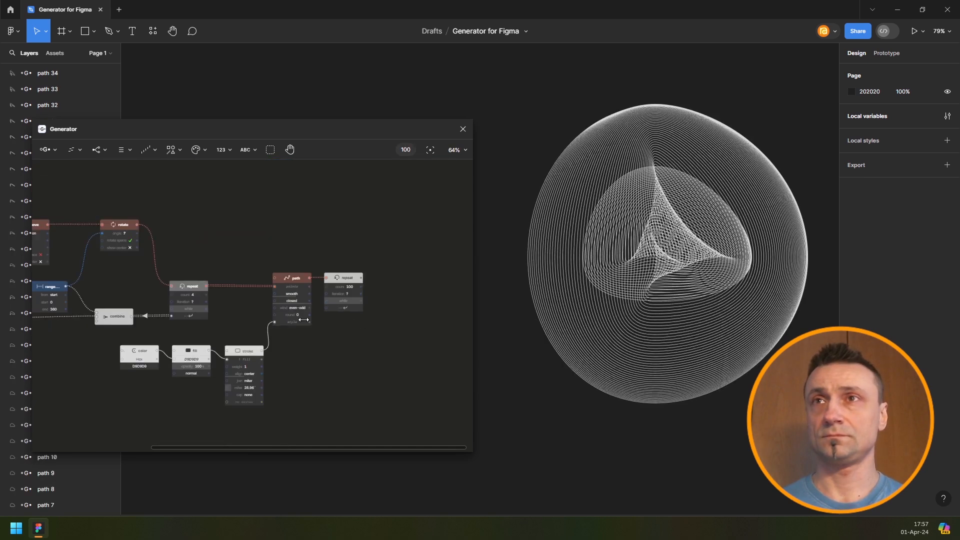
{"action": "left_click_drag", "start_coordinate": [266, 317], "coordinate": [361, 289]}
{"action": "scroll", "coordinate": [269, 296], "scroll_direction": "down", "scroll_amount": 2}
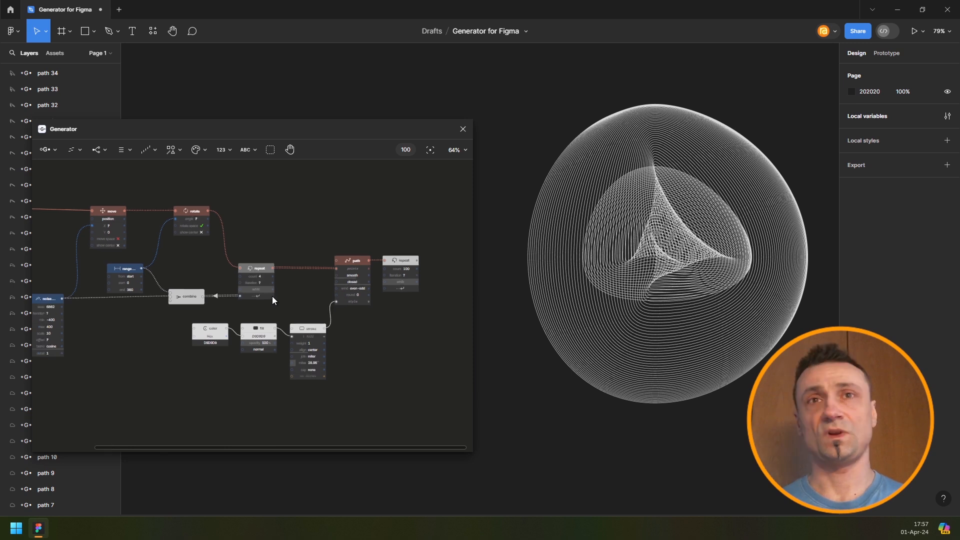
{"action": "key", "text": "ctrl+a"}
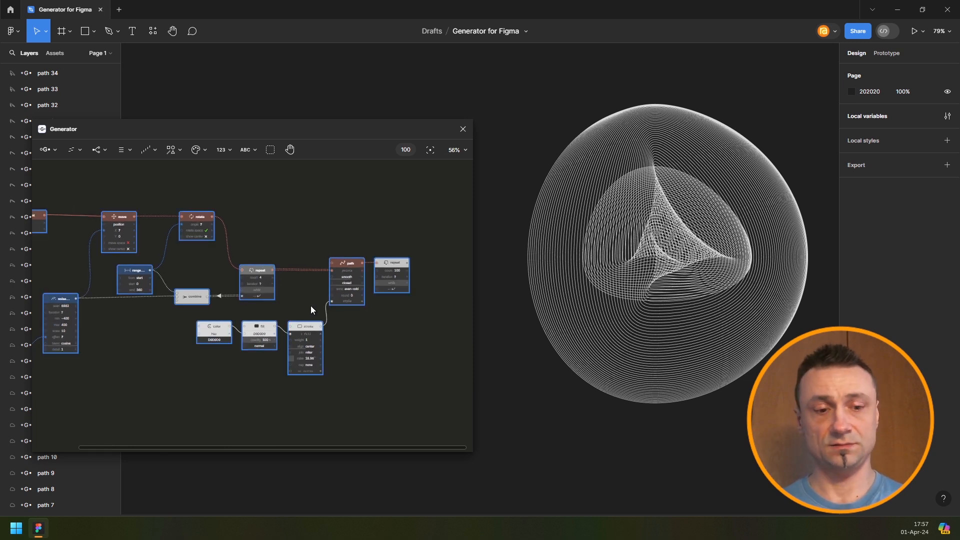
{"action": "key", "text": "r"}
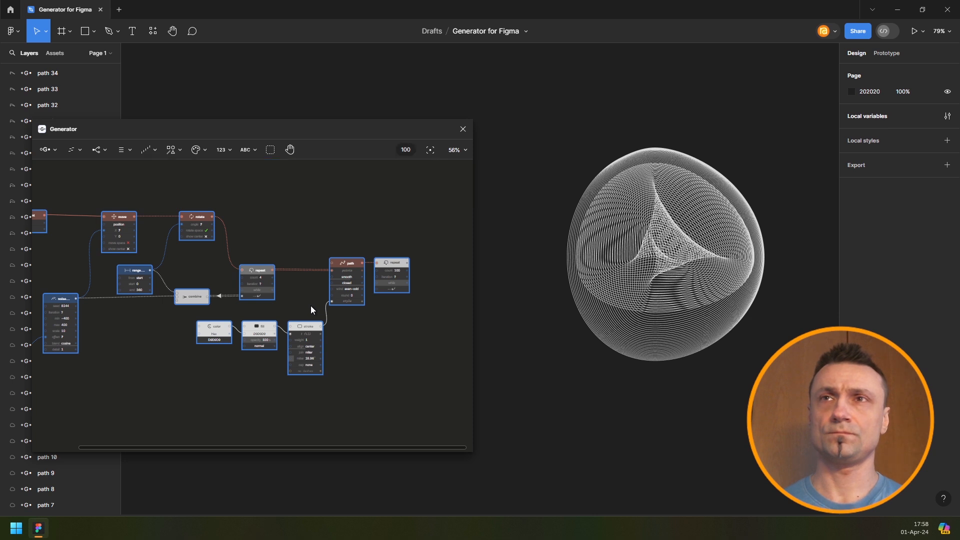
{"action": "key", "text": "r"}
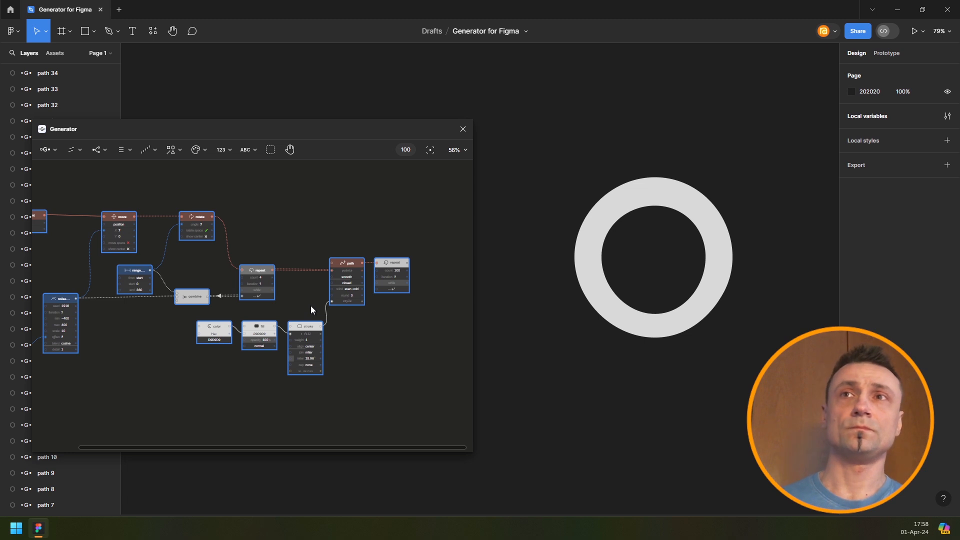
Set the noise node's scale to 5.
{"action": "left_click_drag", "start_coordinate": [143, 304], "coordinate": [325, 255]}
{"action": "scroll", "coordinate": [243, 278], "scroll_direction": "up", "scroll_amount": 2}
{"action": "scroll", "coordinate": [242, 278], "scroll_direction": "up", "scroll_amount": 5}
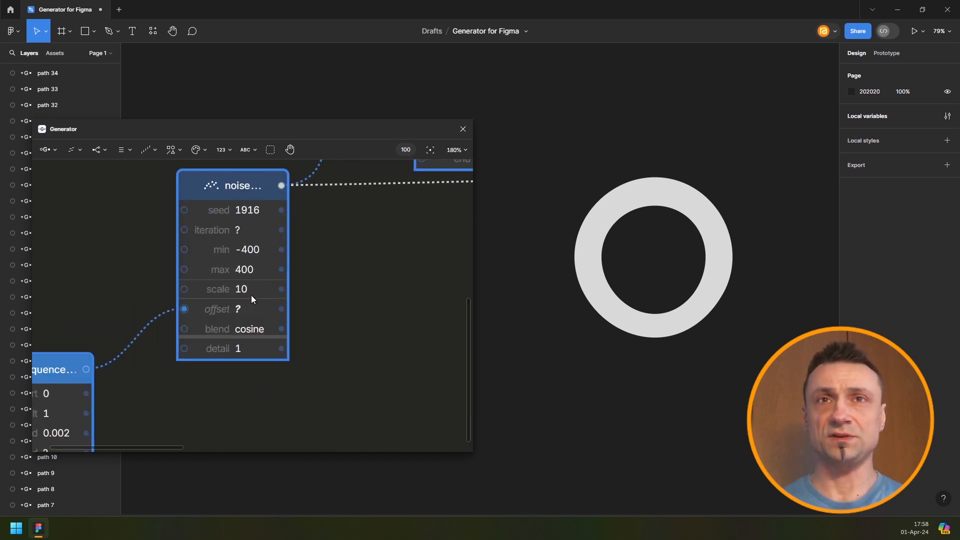
{"action": "left_click", "coordinate": [252, 289]}
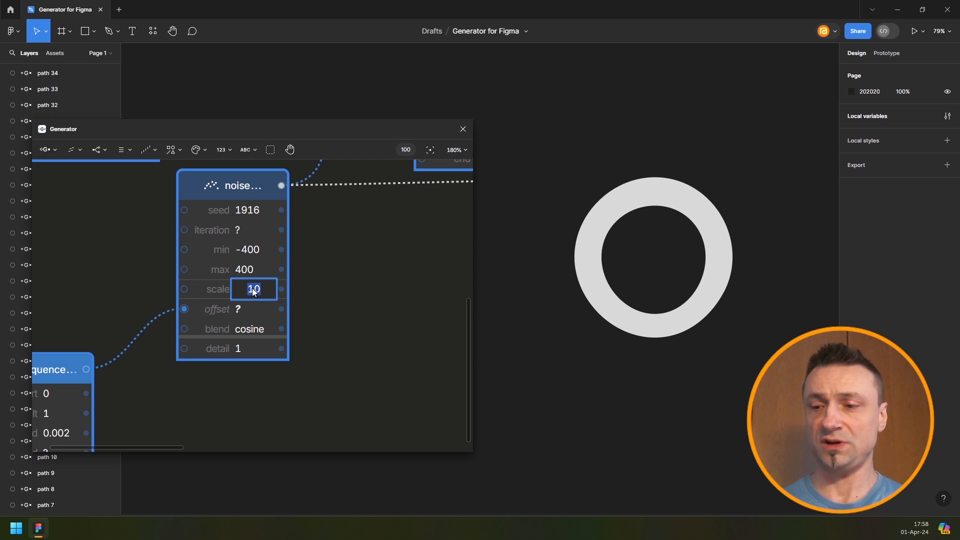
{"action": "type", "text": "5"}
{"action": "key", "text": "Return"}
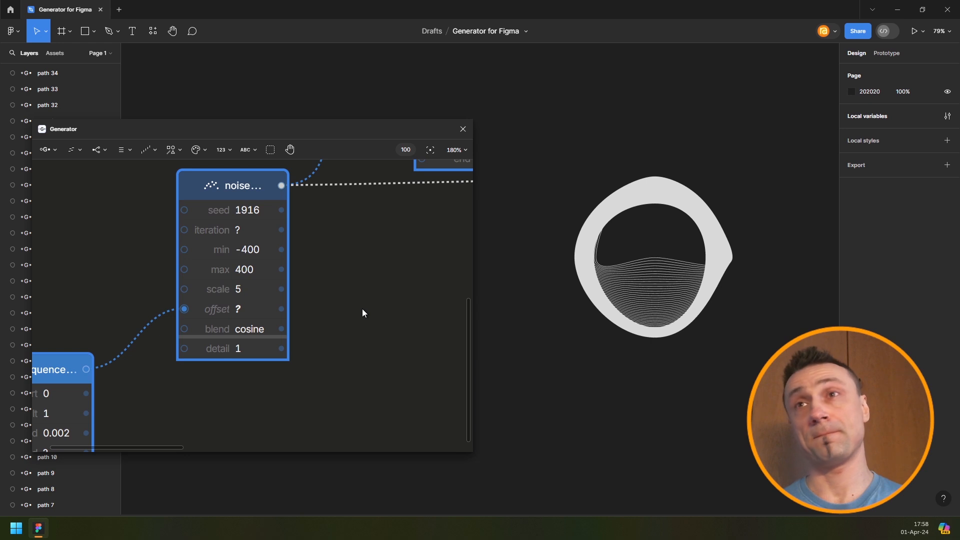
Clear the selection, reselect all nodes and randomize the noise seed again for a new shape.
{"action": "left_click", "coordinate": [368, 298]}
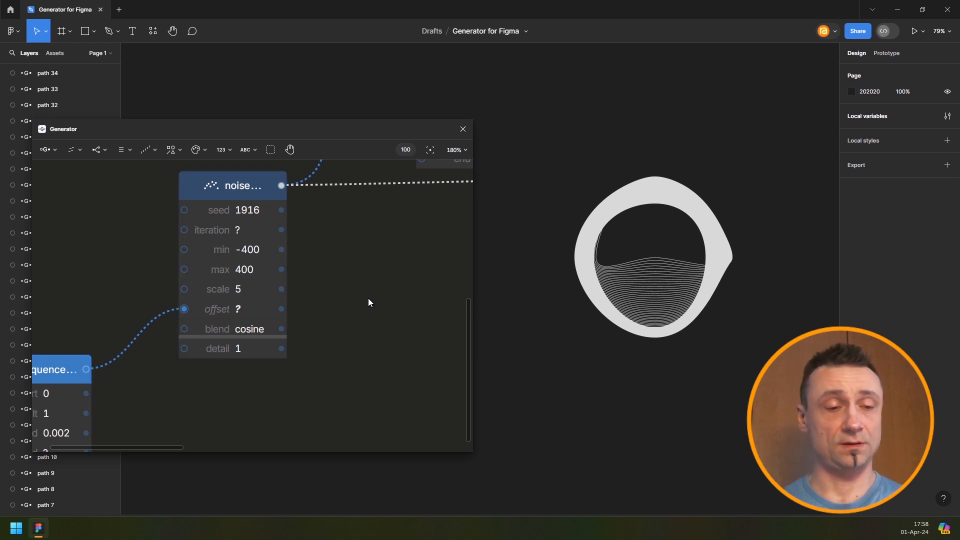
{"action": "key", "text": "ctrl+a"}
{"action": "key", "text": "ctrl+r"}
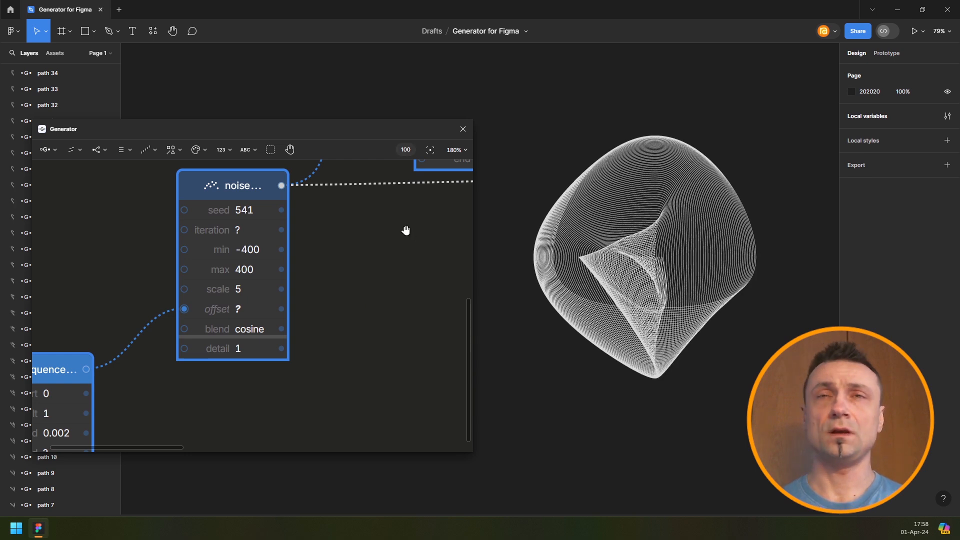
Set the fill node's opacity to 50% and its blend mode to plus lighter.
{"action": "left_click_drag", "start_coordinate": [405, 230], "coordinate": [156, 293]}
{"action": "left_click_drag", "start_coordinate": [313, 291], "coordinate": [119, 343]}
{"action": "left_click_drag", "start_coordinate": [414, 339], "coordinate": [268, 313]}
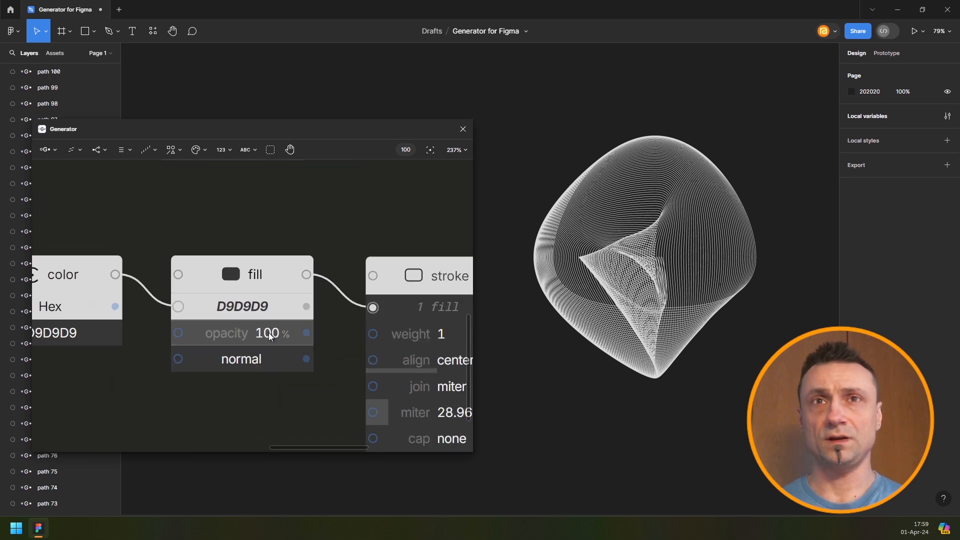
{"action": "scroll", "coordinate": [269, 336], "scroll_direction": "down", "scroll_amount": 3}
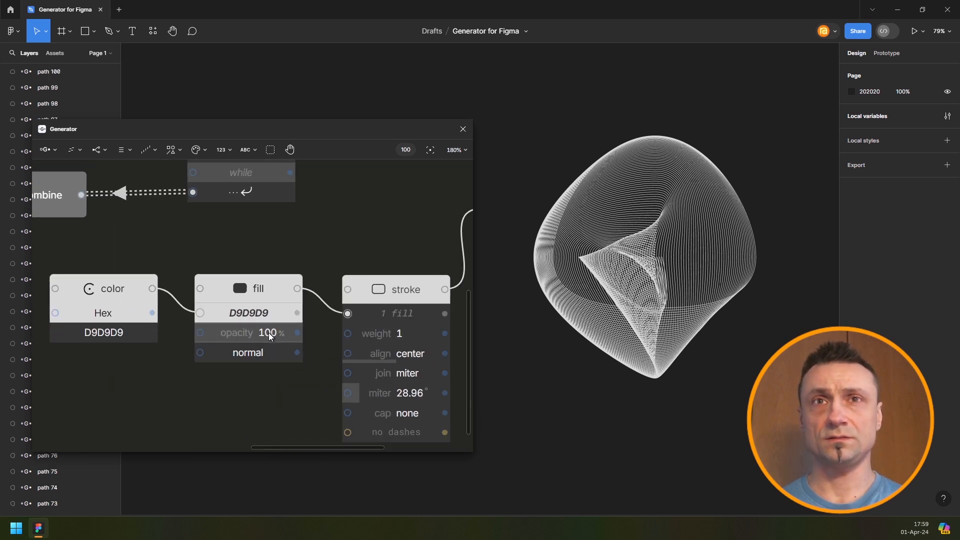
{"action": "left_click", "coordinate": [280, 337]}
{"action": "type", "text": "50"}
{"action": "key", "text": "Return"}
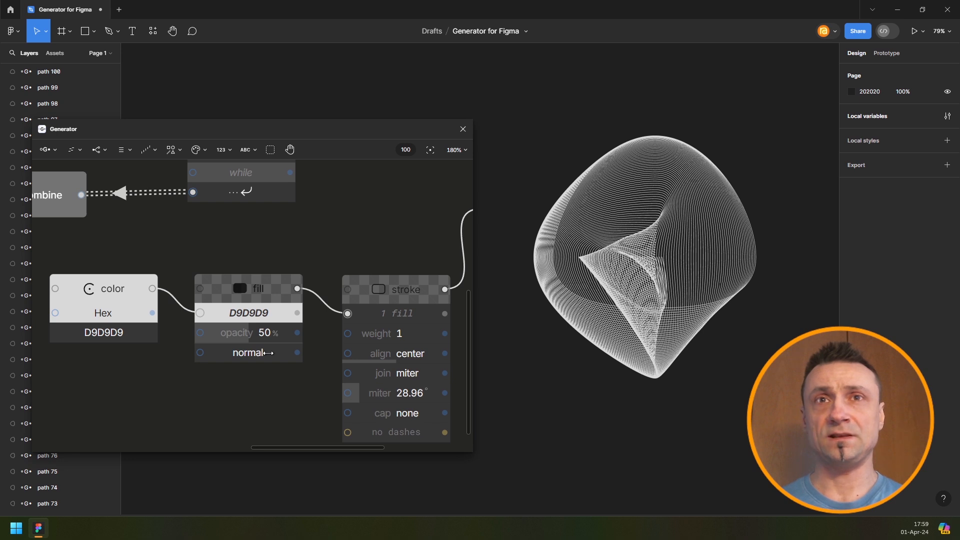
{"action": "left_click", "coordinate": [269, 353]}
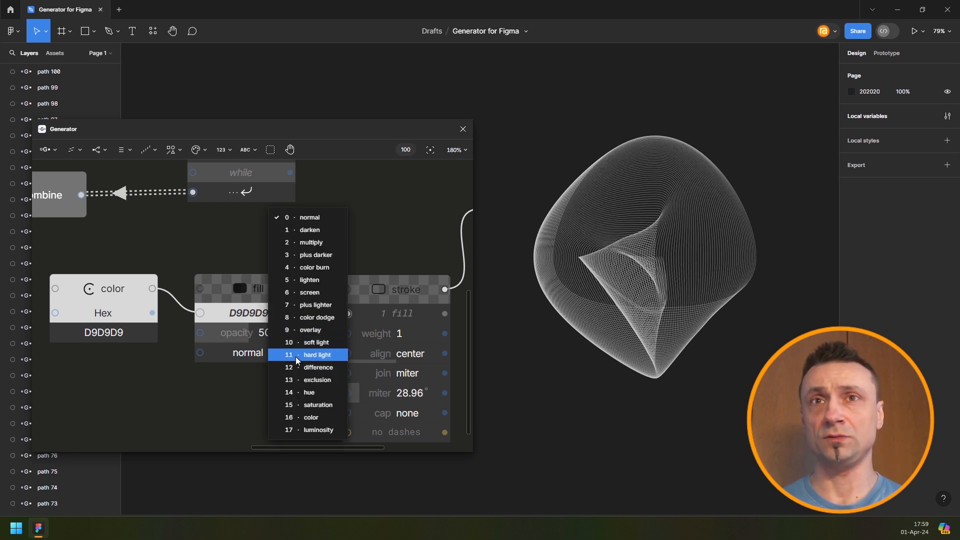
{"action": "left_click", "coordinate": [301, 305]}
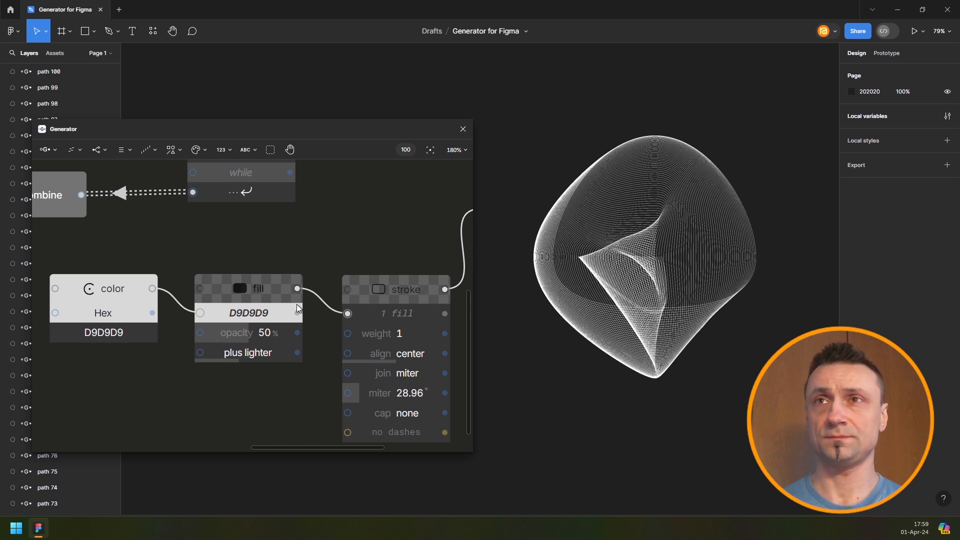
Randomize the color node in HSV mode, and set its saturation to 92 and hue to 234°.
{"action": "left_click", "coordinate": [119, 298]}
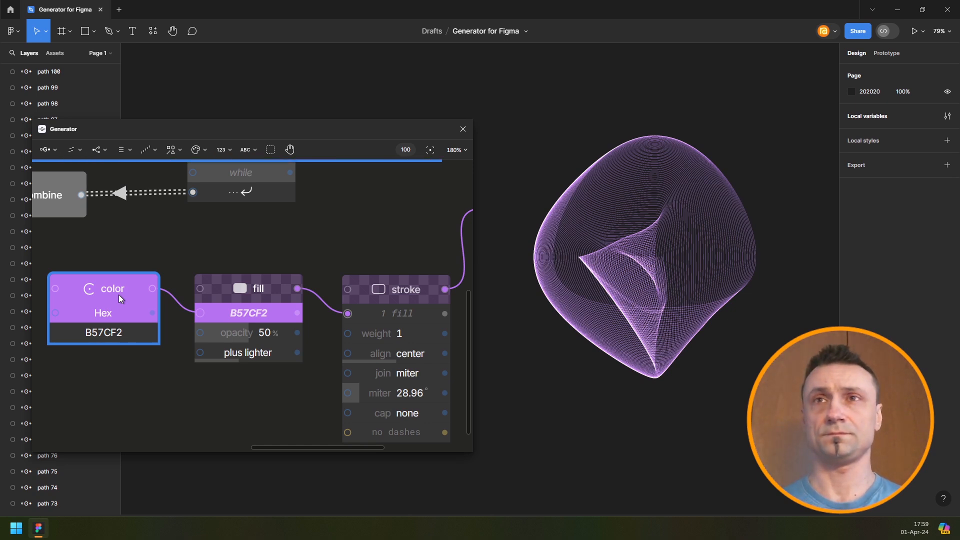
{"action": "left_click_drag", "start_coordinate": [91, 318], "coordinate": [111, 318]}
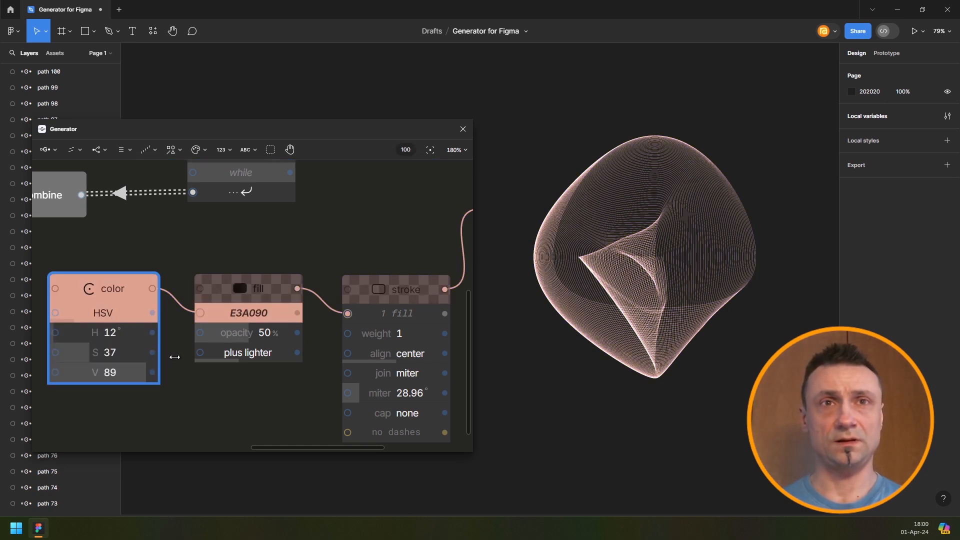
{"action": "left_click_drag", "start_coordinate": [100, 352], "coordinate": [158, 352]}
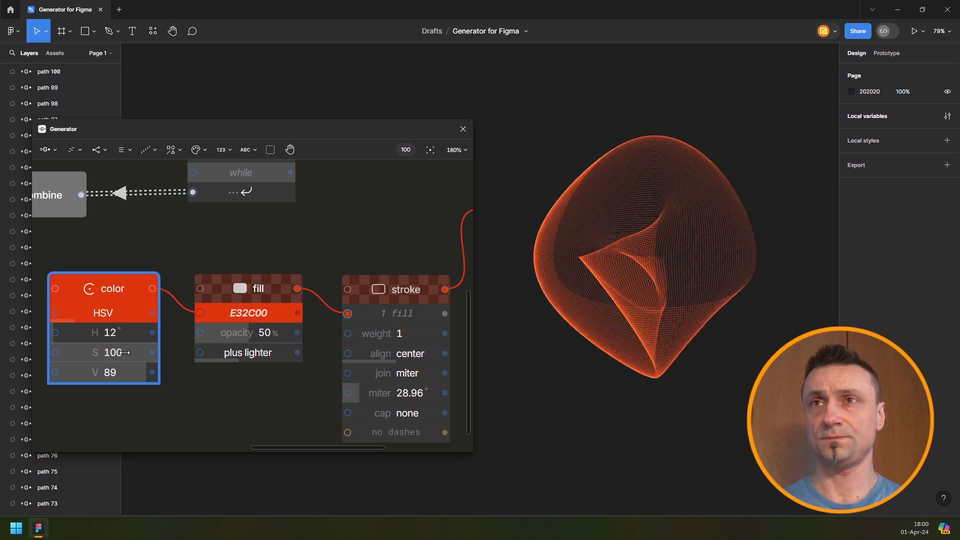
{"action": "left_click_drag", "start_coordinate": [128, 352], "coordinate": [115, 352]}
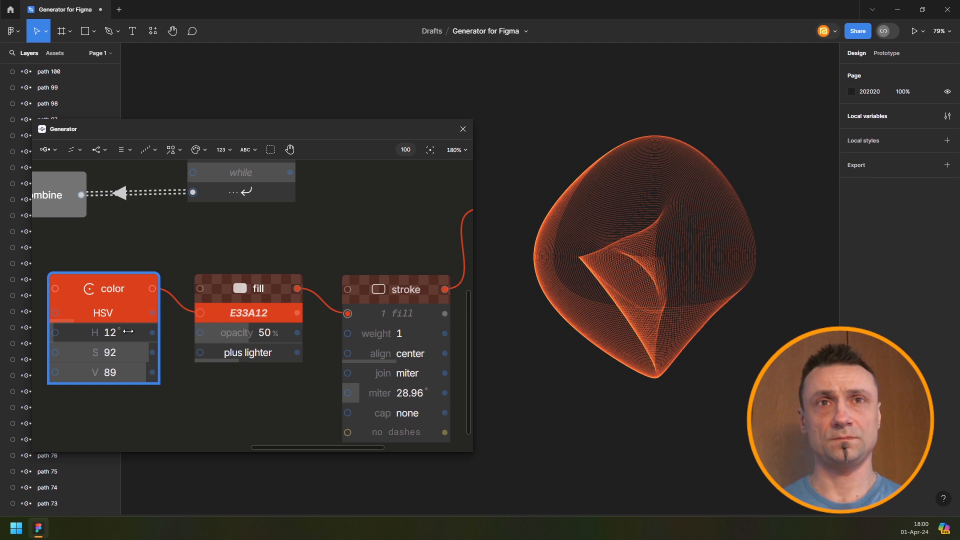
{"action": "mouse_move", "coordinate": [129, 332]}
{"action": "left_mouse_down"}
{"action": "mouse_move", "coordinate": [84, 332]}
{"action": "mouse_move", "coordinate": [146, 339]}
{"action": "left_mouse_up"}
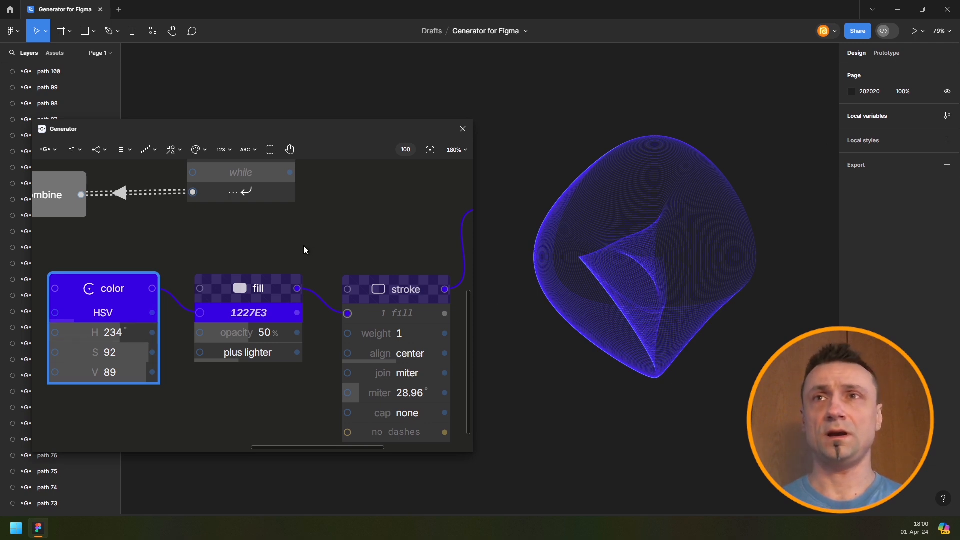
Set the stroke node's weight to 2.
{"action": "scroll", "coordinate": [322, 225], "scroll_direction": "down", "scroll_amount": 5}
{"action": "left_click_drag", "start_coordinate": [320, 215], "coordinate": [199, 215]}
{"action": "left_click_drag", "start_coordinate": [203, 310], "coordinate": [210, 310]}
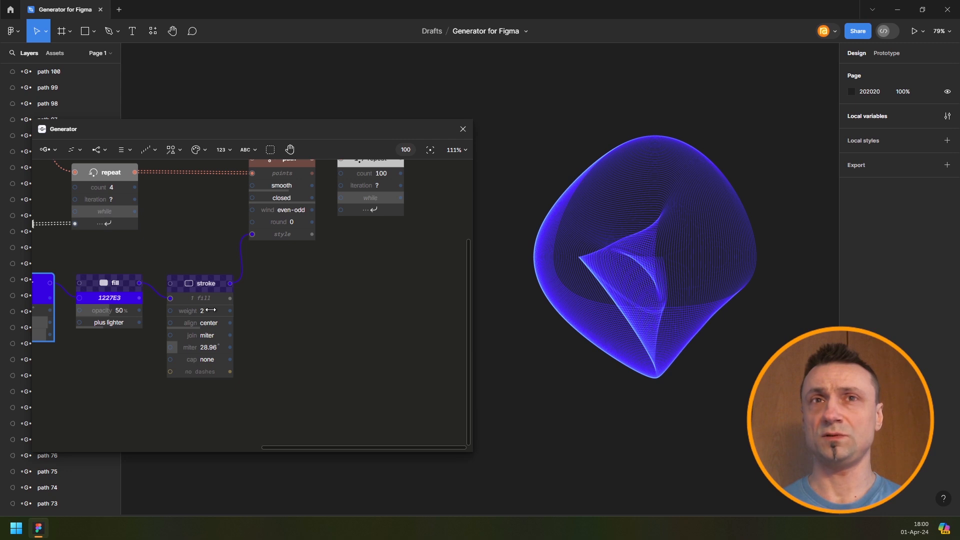
Set the stroke node's weight to 3 and view the glowing shape more closely on the canvas.
{"action": "left_click_drag", "start_coordinate": [211, 310], "coordinate": [215, 310]}
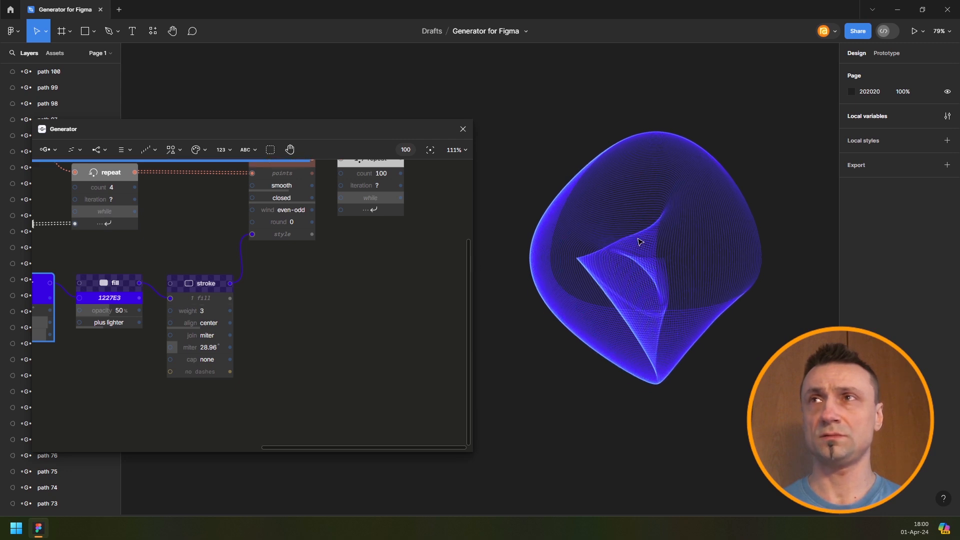
{"action": "scroll", "coordinate": [640, 242], "scroll_direction": "up", "scroll_amount": 5}
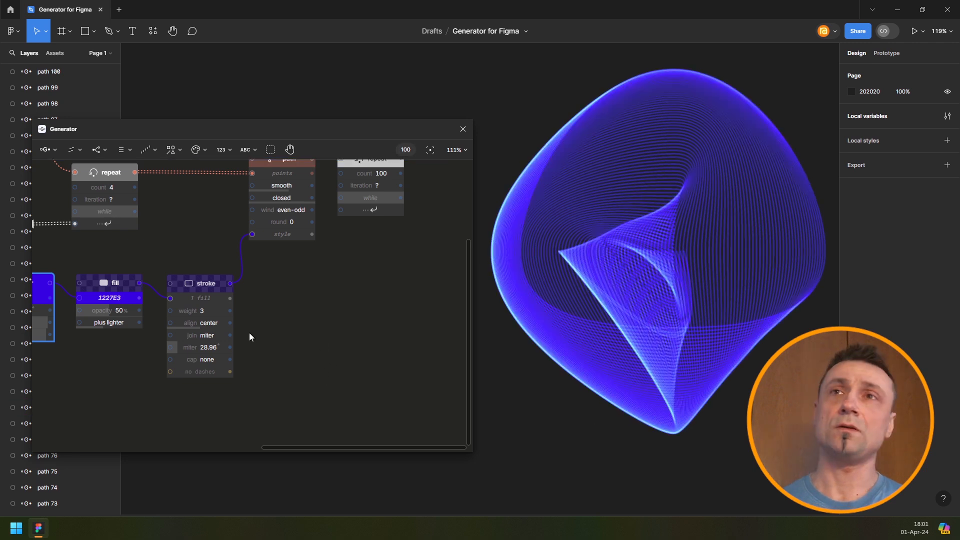
Set the noise node's scale to 2 and bring the changed shape into view on the canvas.
{"action": "scroll", "coordinate": [248, 323], "scroll_direction": "down", "scroll_amount": 3}
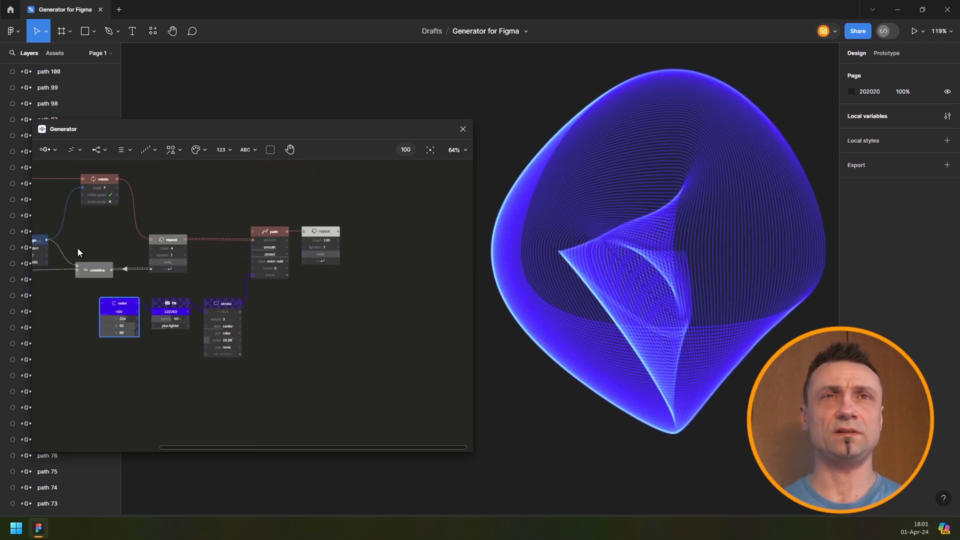
{"action": "left_click_drag", "start_coordinate": [77, 248], "coordinate": [302, 241]}
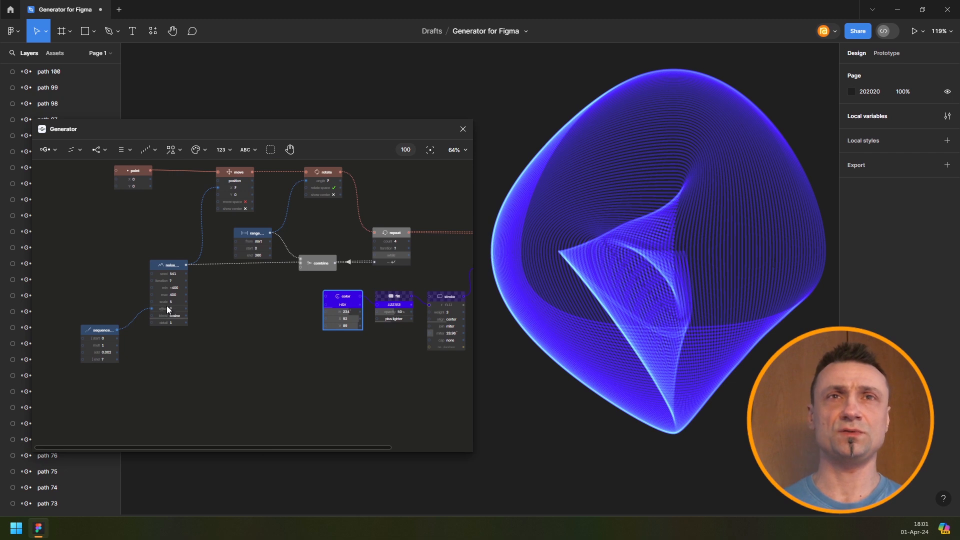
{"action": "scroll", "coordinate": [160, 310], "scroll_direction": "up", "scroll_amount": 5}
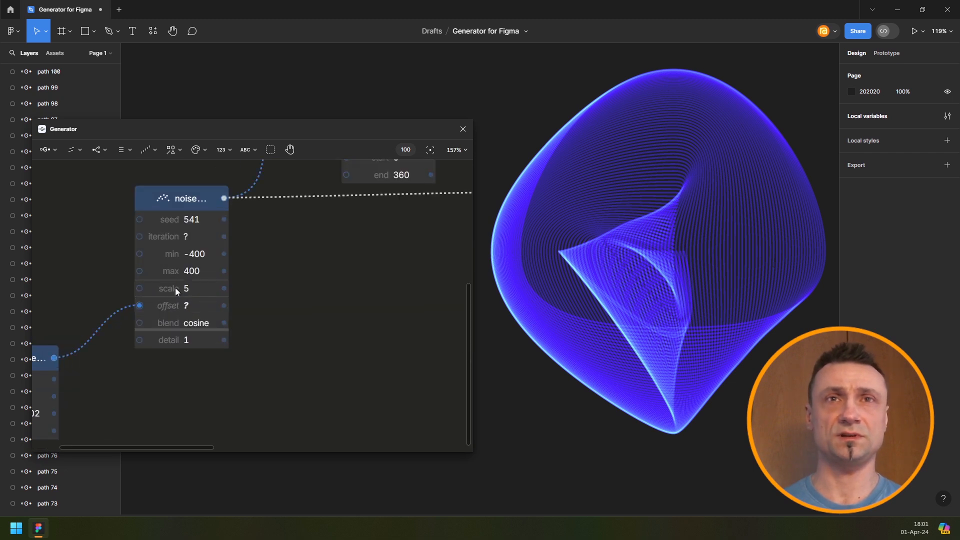
{"action": "left_click", "coordinate": [195, 292]}
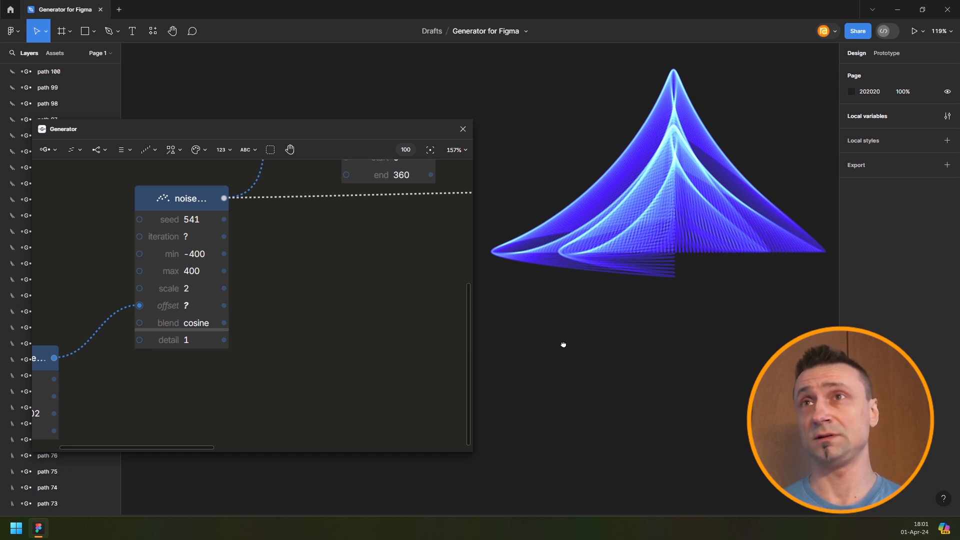
{"action": "scroll", "coordinate": [562, 347], "scroll_direction": "up", "scroll_amount": 2}
{"action": "scroll", "coordinate": [562, 352], "scroll_direction": "up", "scroll_amount": 1}
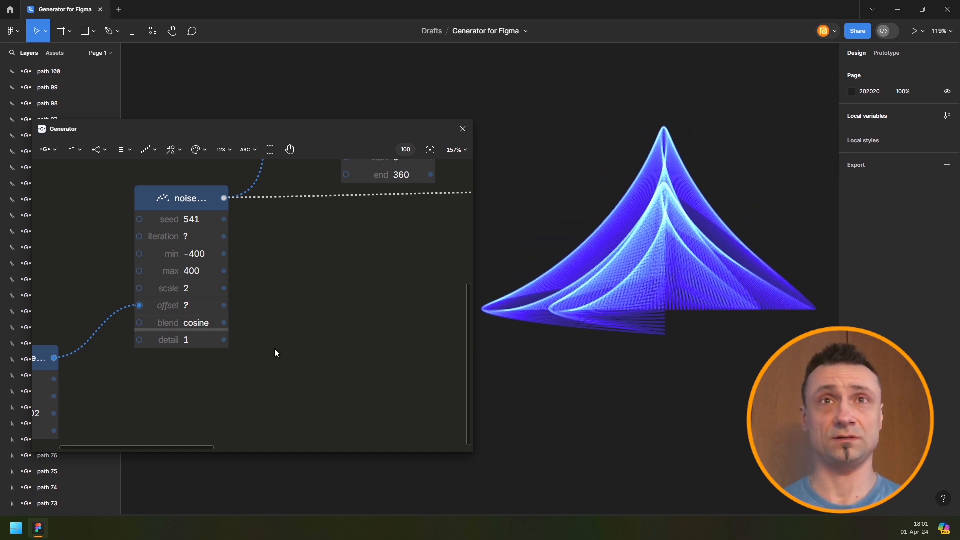
Hide the surrounding editor interface, then select all nodes in the graph and randomize the noise seed for a new shape.
{"action": "scroll", "coordinate": [320, 315], "scroll_direction": "down", "scroll_amount": 5}
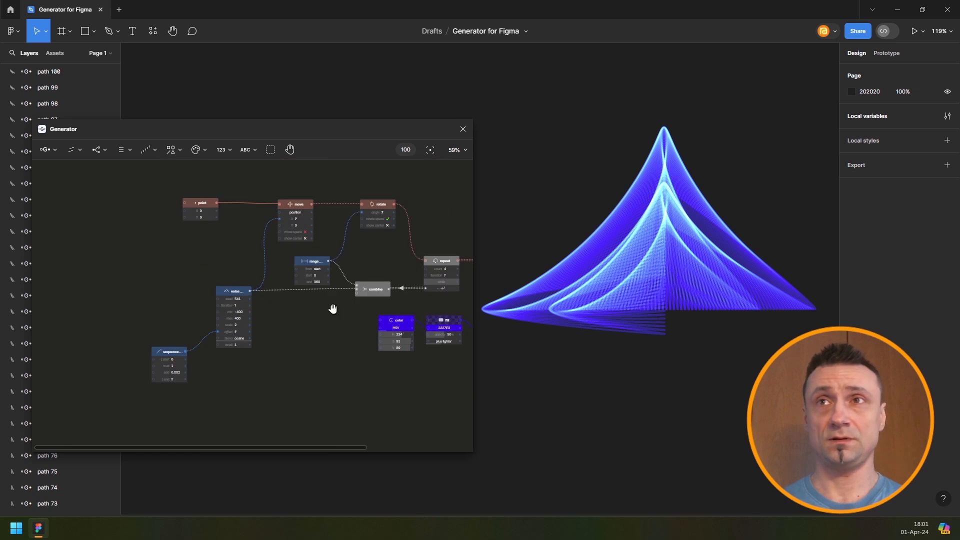
{"action": "scroll", "coordinate": [204, 323], "scroll_direction": "right", "scroll_amount": 5}
{"action": "scroll", "coordinate": [204, 321], "scroll_direction": "down", "scroll_amount": 1}
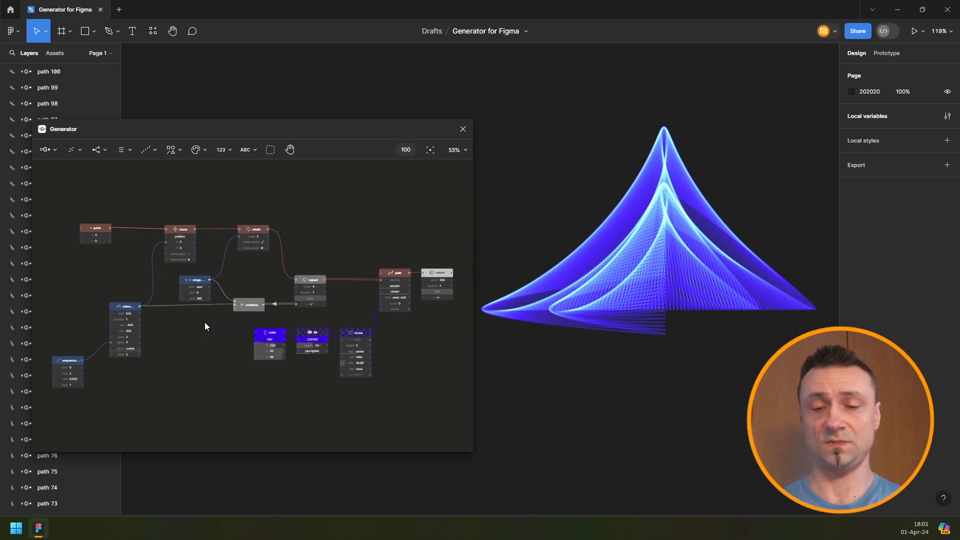
{"action": "key", "text": "ctrl+backslash"}
{"action": "left_click_drag", "start_coordinate": [625, 250], "coordinate": [683, 276]}
{"action": "scroll", "coordinate": [737, 282], "scroll_direction": "up", "scroll_amount": 1}
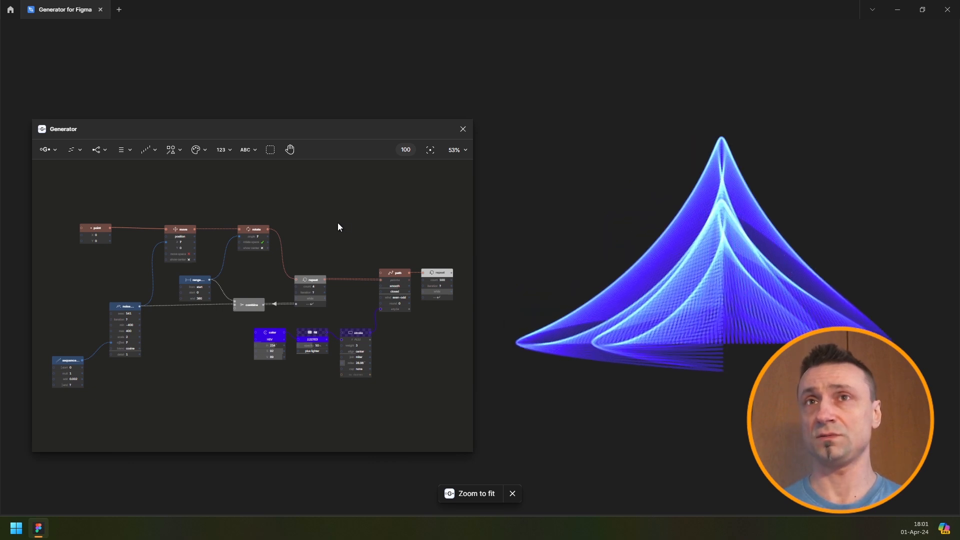
{"action": "key", "text": "ctrl+a"}
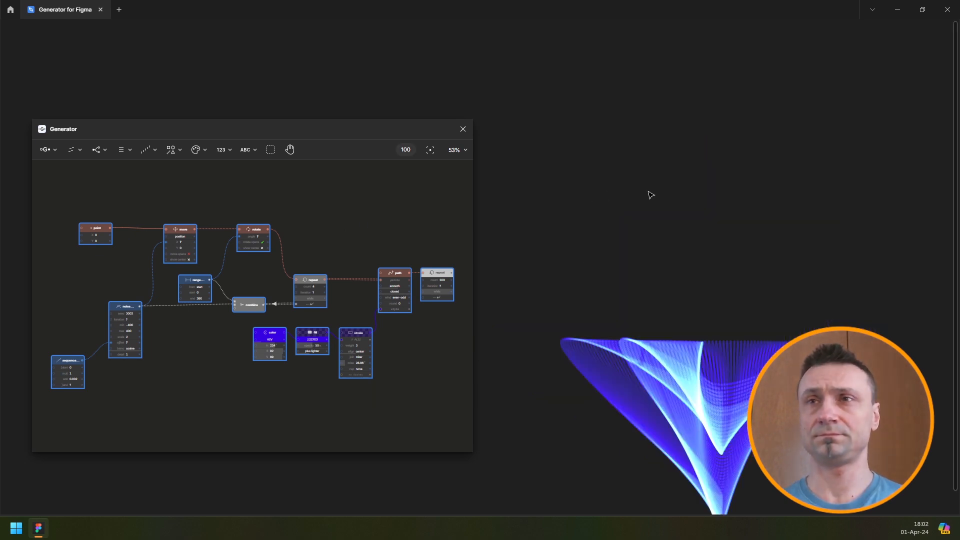
{"action": "left_click_drag", "start_coordinate": [647, 195], "coordinate": [633, 86]}
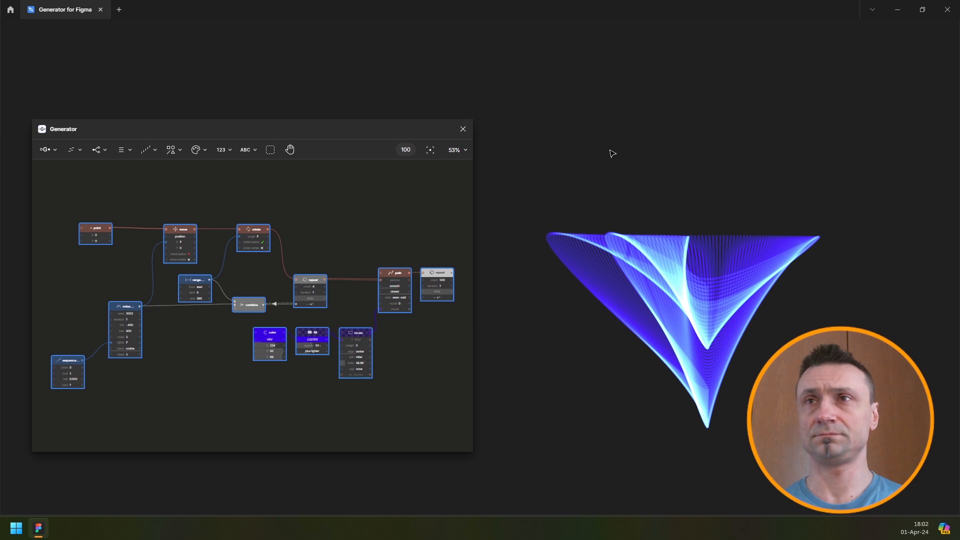
Set the count of the repeat node that feeds the path node to 6.
{"action": "left_click", "coordinate": [317, 287]}
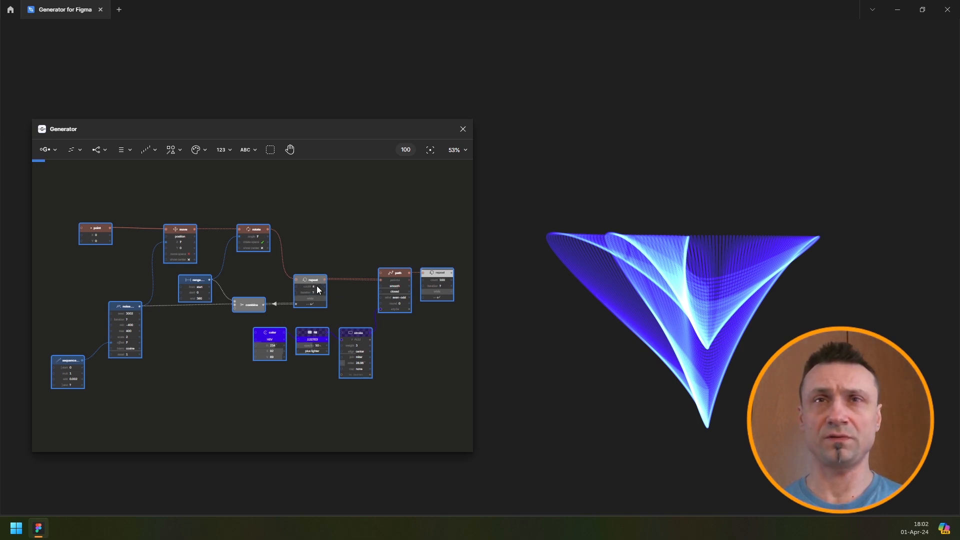
{"action": "type", "text": "6"}
{"action": "key", "text": "Return"}
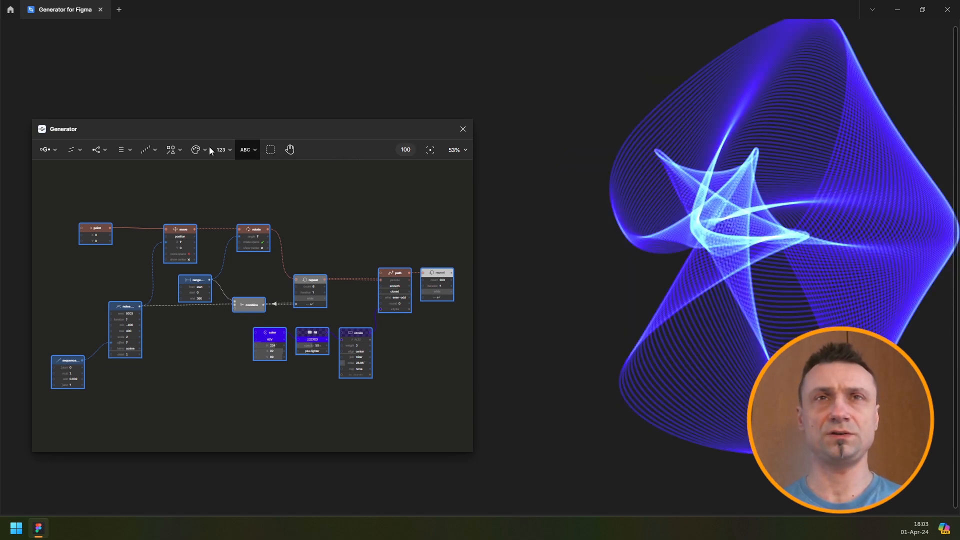
Add a sequence node beside the color node.
{"action": "left_click", "coordinate": [143, 151]}
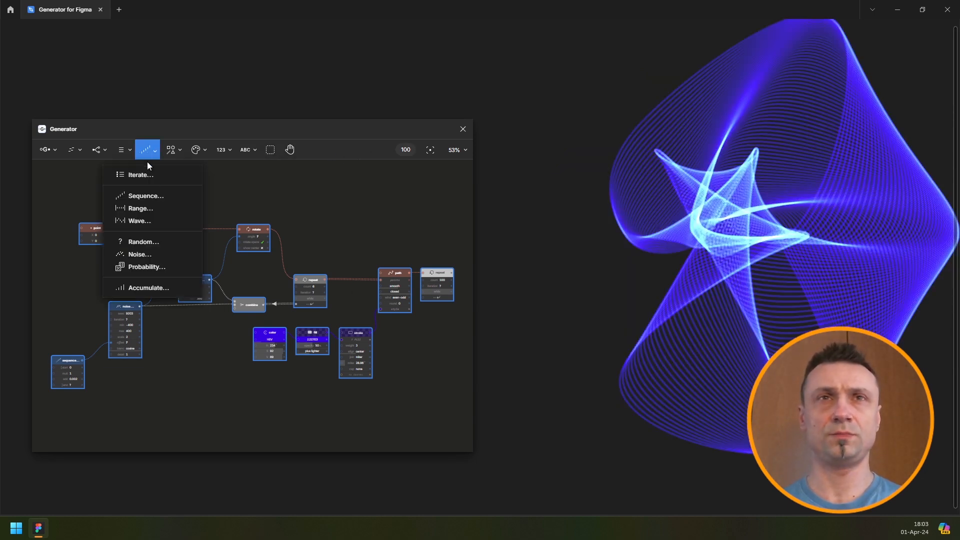
{"action": "left_click", "coordinate": [161, 199]}
{"action": "scroll", "coordinate": [250, 347], "scroll_direction": "up", "scroll_amount": 5}
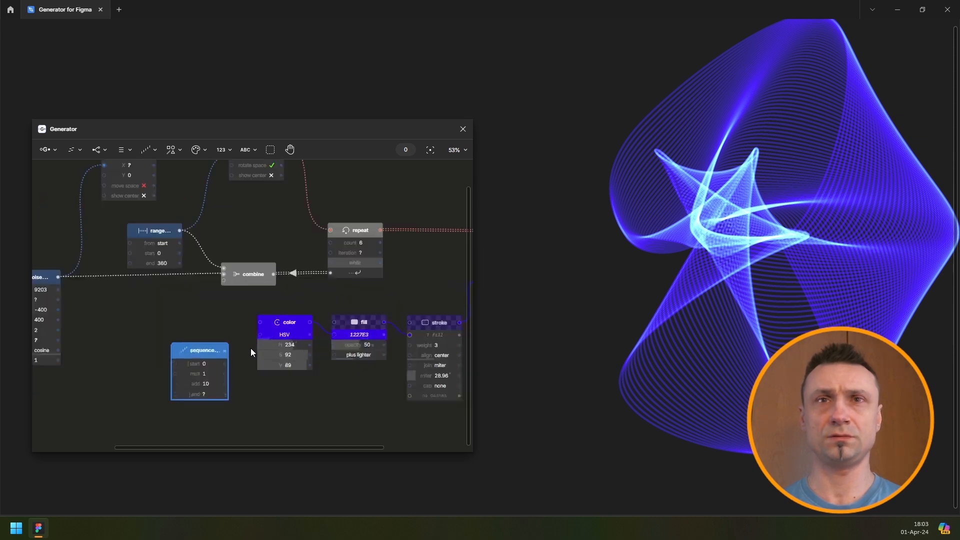
{"action": "left_click", "coordinate": [205, 396]}
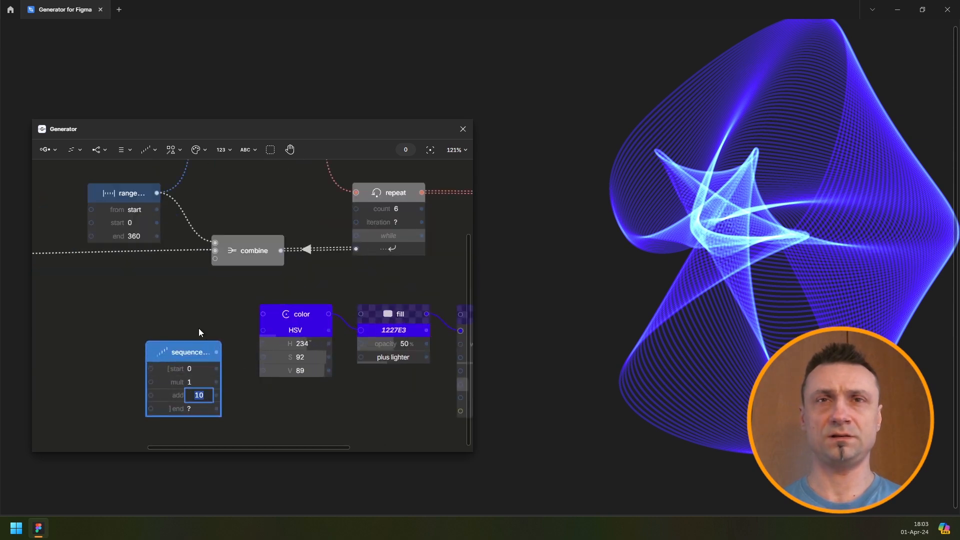
{"action": "left_click_drag", "start_coordinate": [250, 328], "coordinate": [339, 322]}
Add a random node with a maximum of 360 and connect it to the sequence node's start value.
{"action": "left_click", "coordinate": [148, 147]}
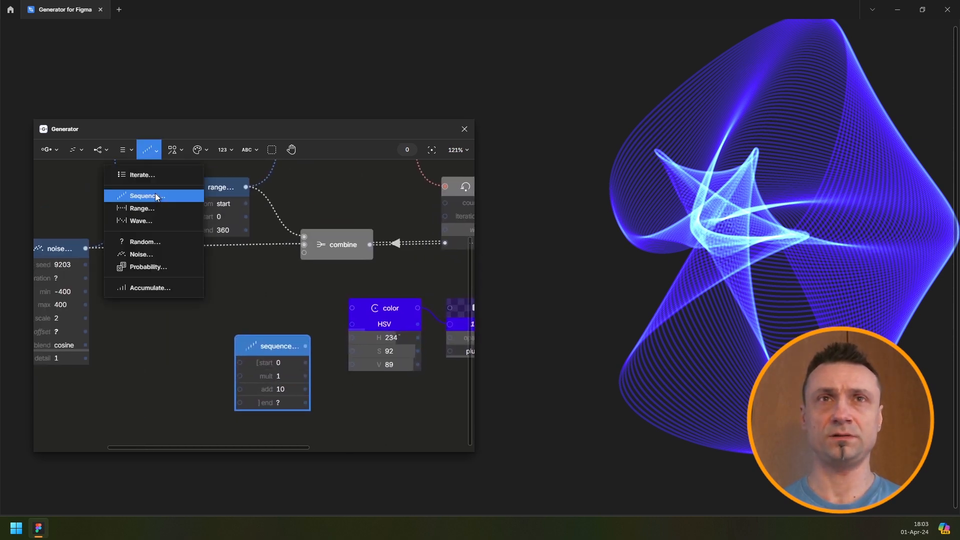
{"action": "left_click", "coordinate": [145, 242]}
{"action": "left_click_drag", "start_coordinate": [167, 361], "coordinate": [167, 352]}
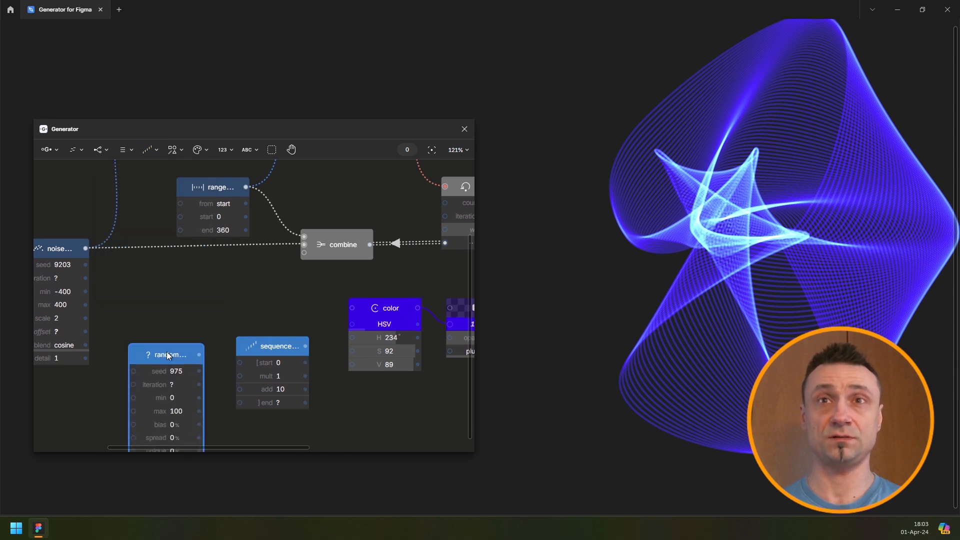
{"action": "left_click", "coordinate": [179, 408]}
{"action": "type", "text": "360"}
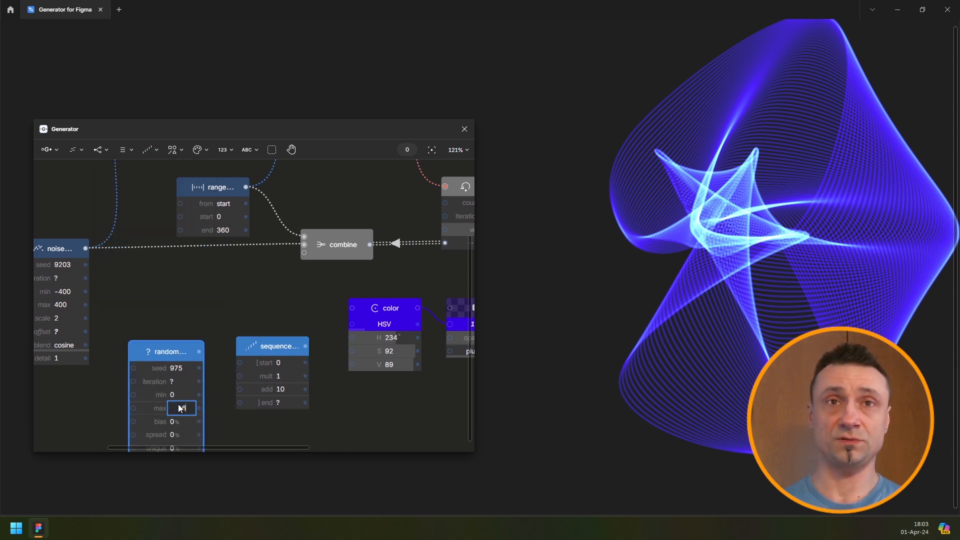
{"action": "key", "text": "Return"}
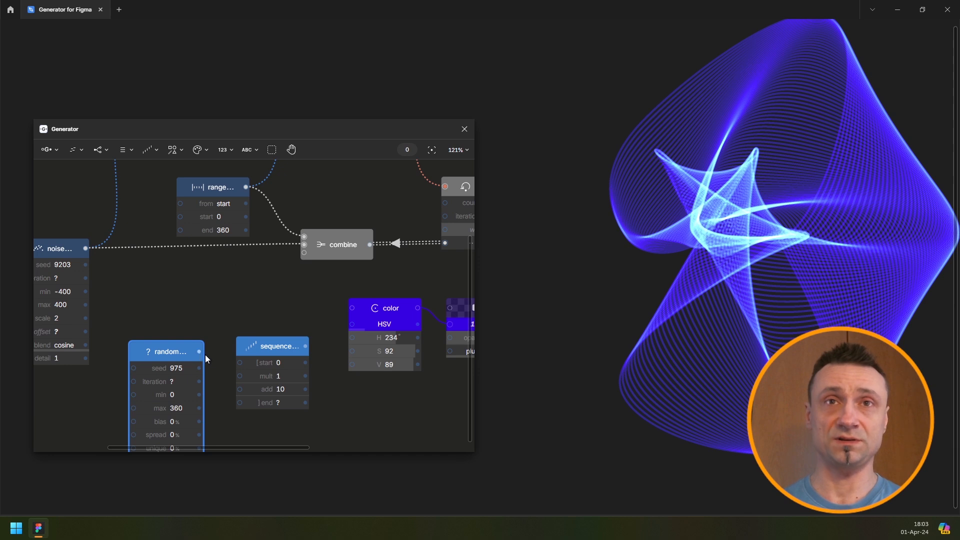
{"action": "left_click_drag", "start_coordinate": [205, 355], "coordinate": [256, 364]}
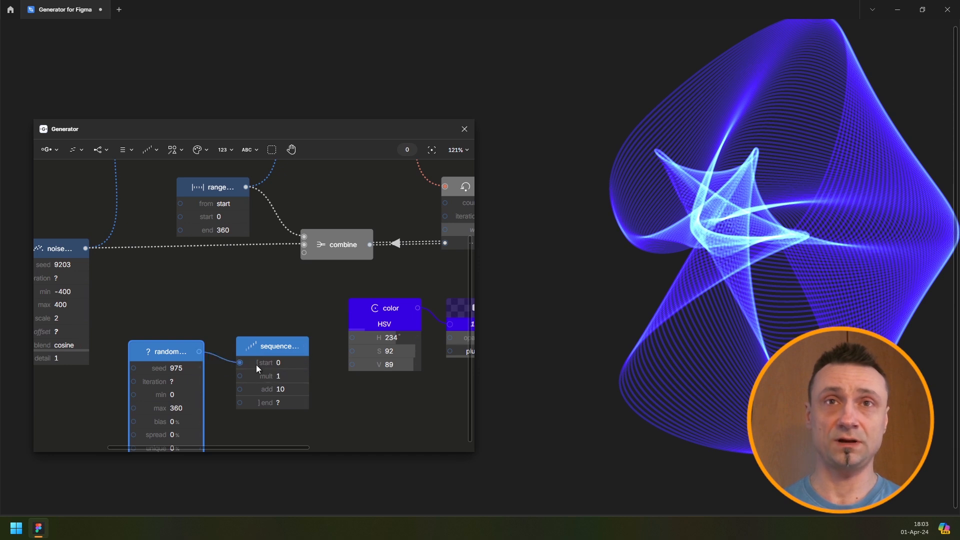
Set the sequence node's add value to 0.1 and connect its output to the color node's hue.
{"action": "left_click", "coordinate": [283, 389]}
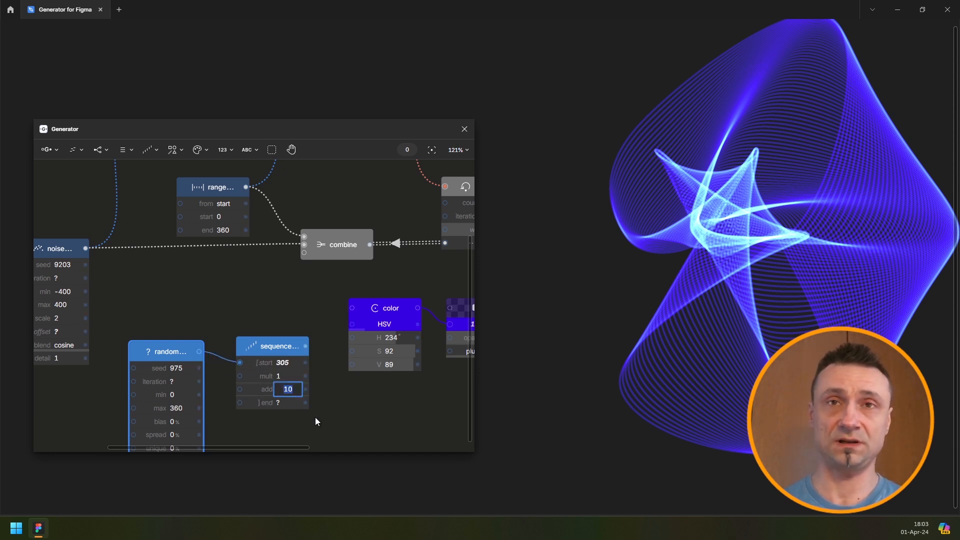
{"action": "type", "text": "1"}
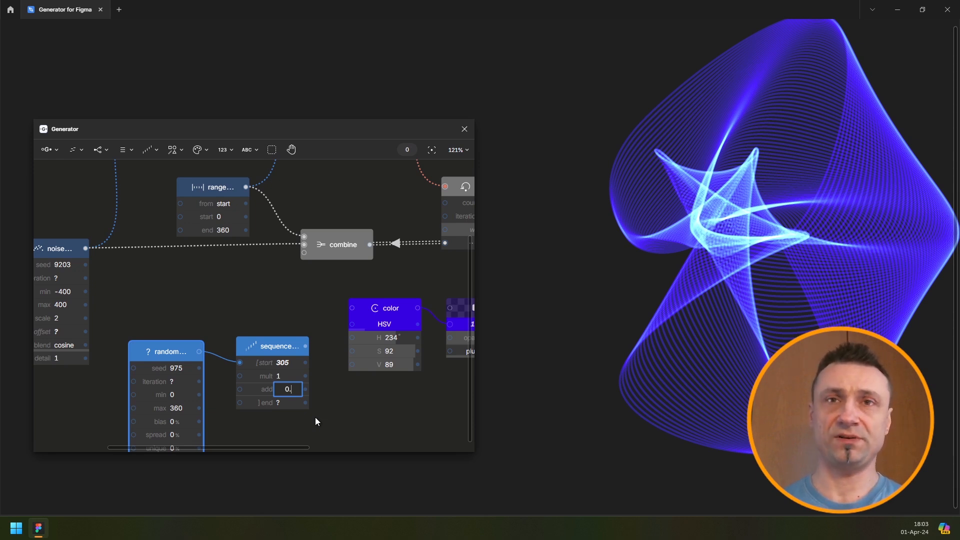
{"action": "key", "text": "Return"}
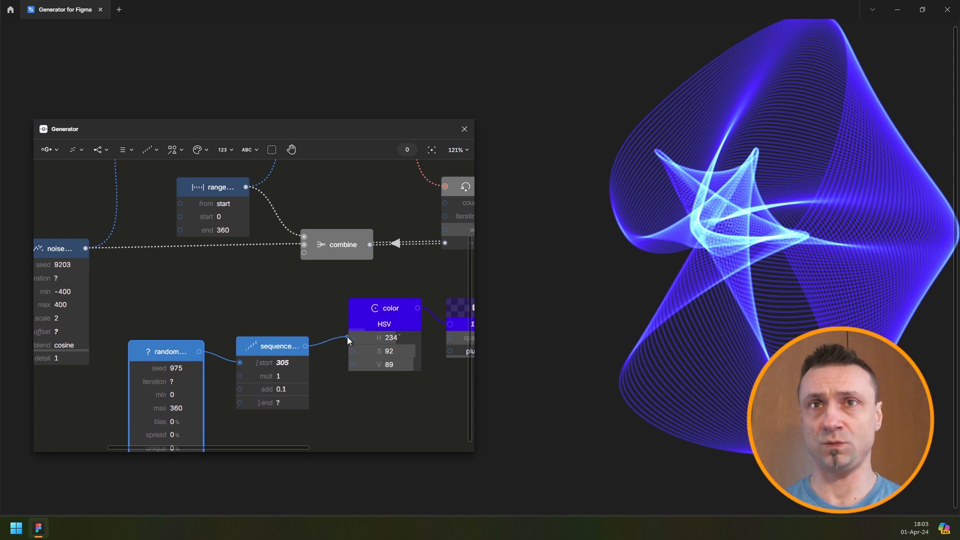
{"action": "left_click_drag", "start_coordinate": [347, 337], "coordinate": [355, 339]}
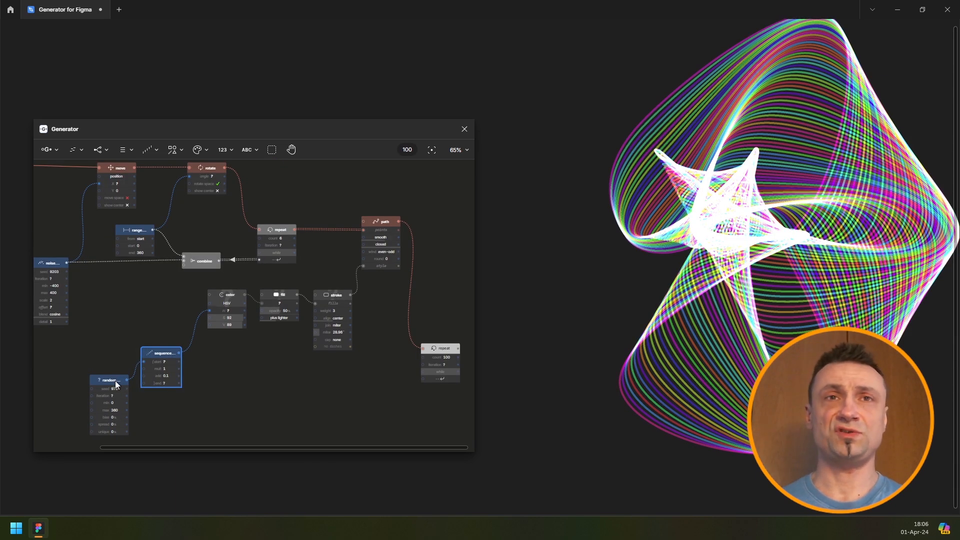
Move the random node away from the sequence node and insert a cache node between the two.
{"action": "left_click_drag", "start_coordinate": [92, 382], "coordinate": [63, 383]}
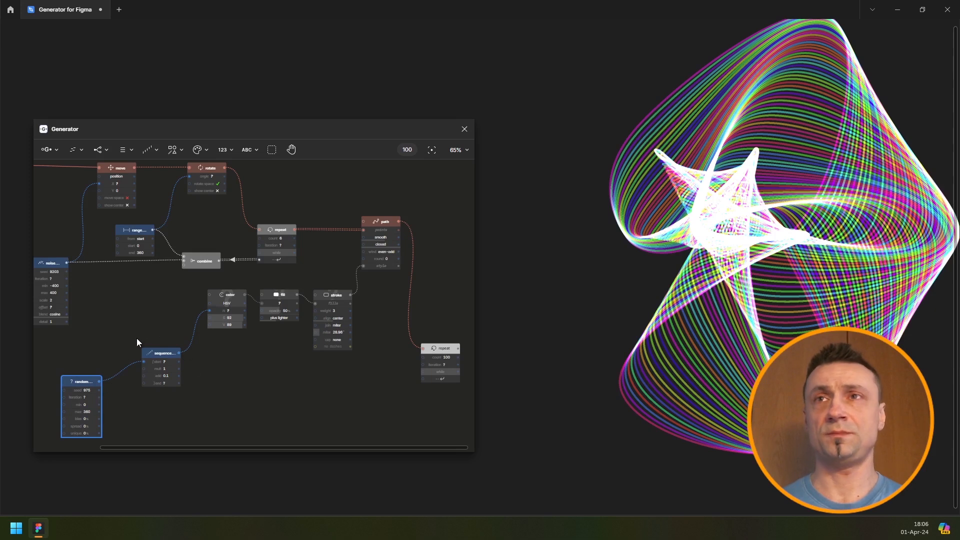
{"action": "left_click_drag", "start_coordinate": [210, 340], "coordinate": [243, 311]}
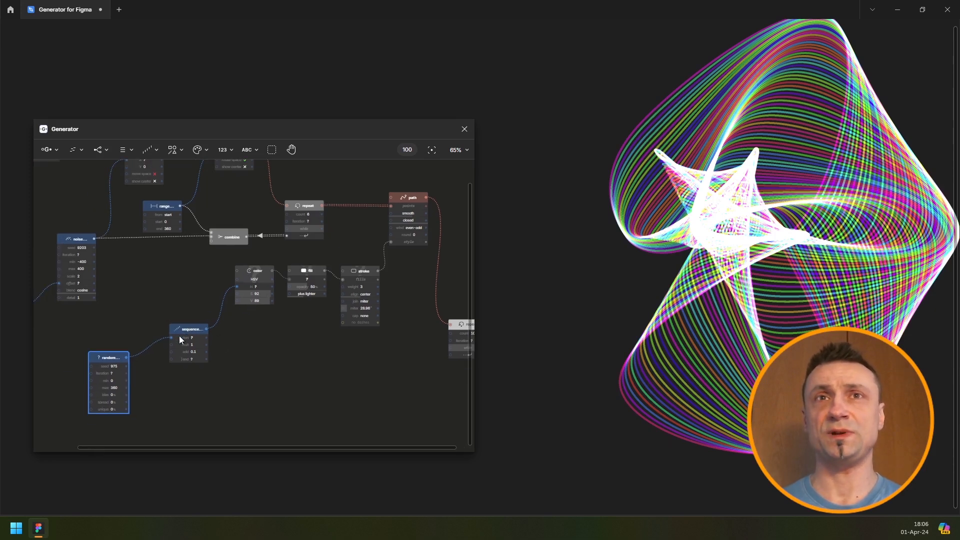
{"action": "left_click", "coordinate": [75, 150]}
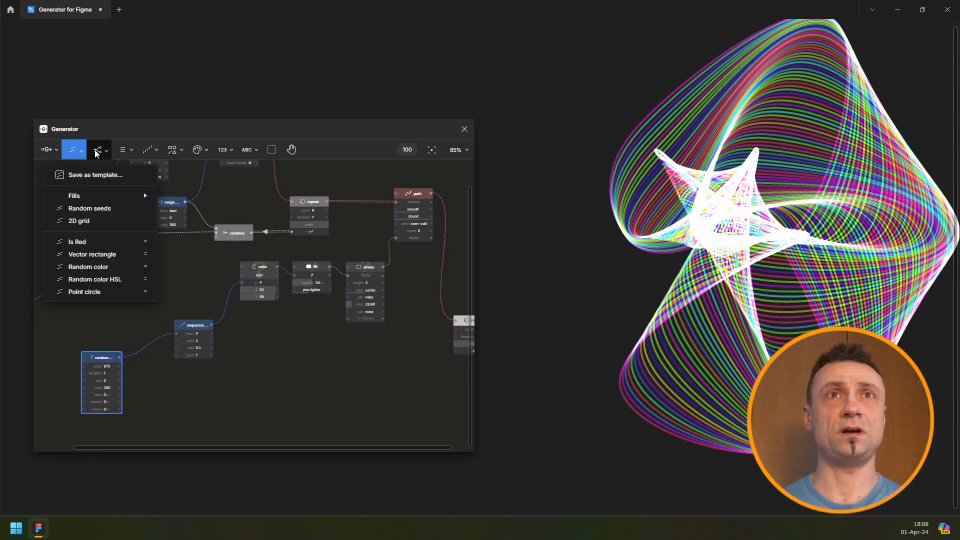
{"action": "left_click", "coordinate": [98, 150]}
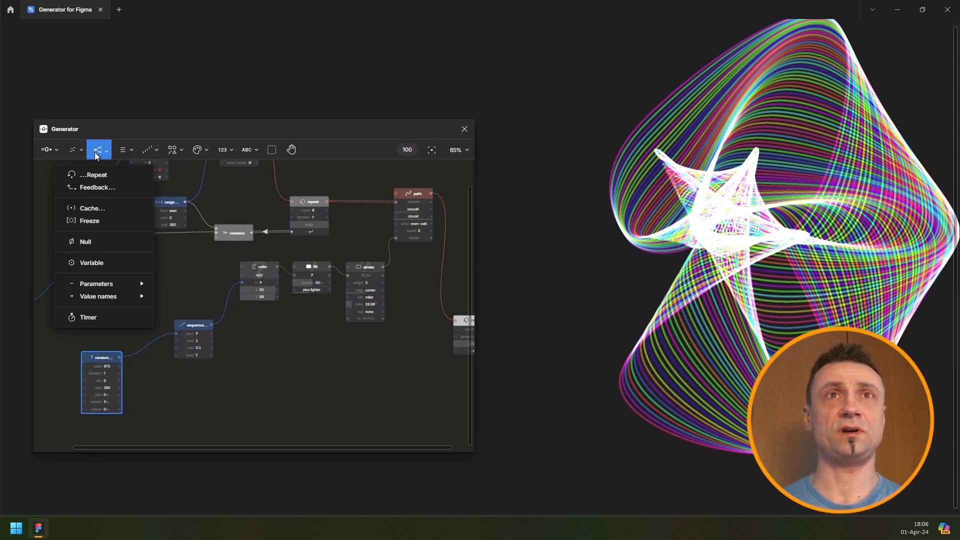
{"action": "left_click", "coordinate": [94, 208]}
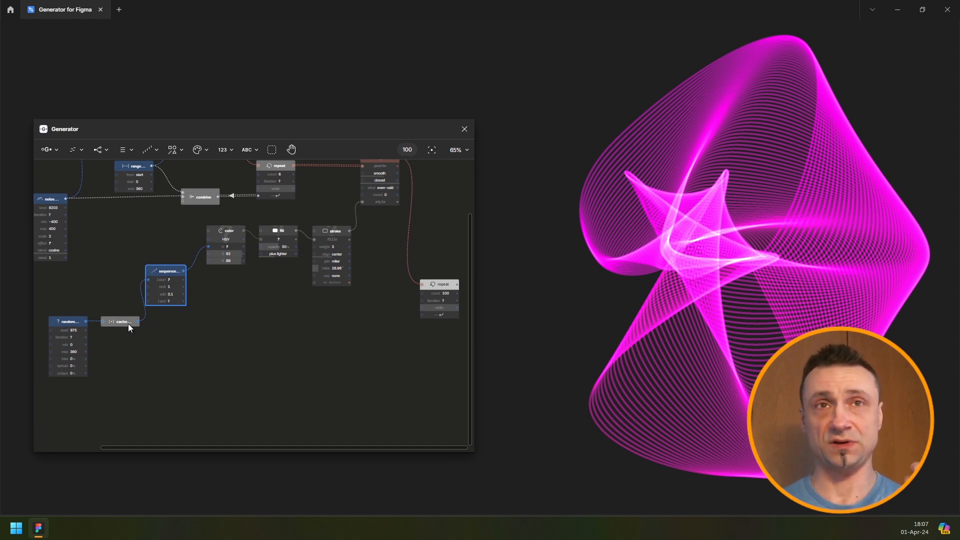
{"action": "left_click_drag", "start_coordinate": [128, 323], "coordinate": [122, 323]}
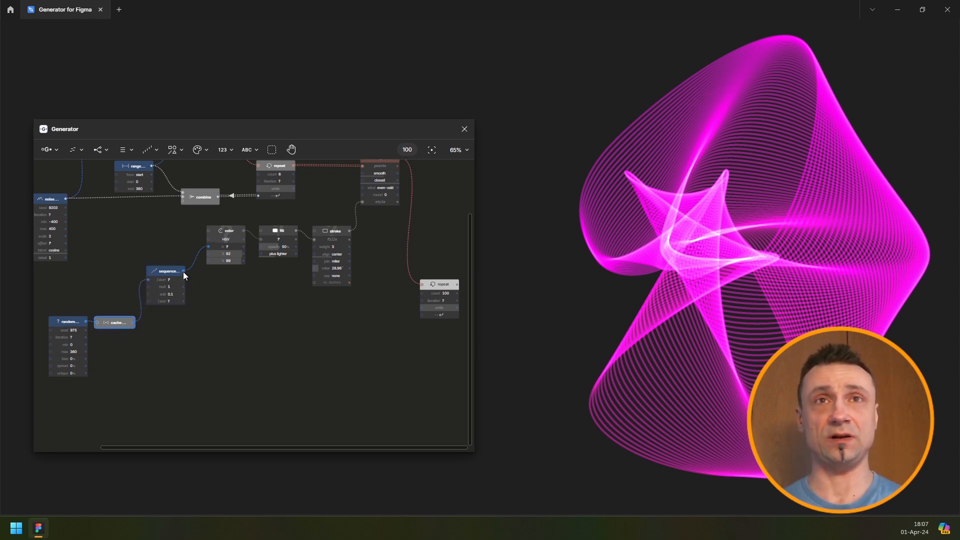
Connect the hue sequence node to the loop input of the 100-count repeat node and set the sequence's add value to 1.
{"action": "left_click_drag", "start_coordinate": [406, 318], "coordinate": [426, 314]}
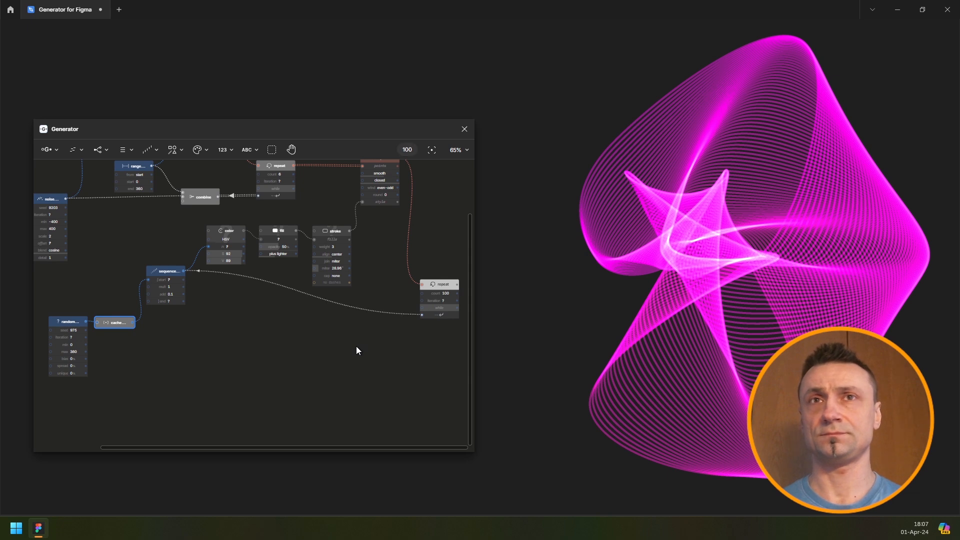
{"action": "left_click", "coordinate": [174, 294]}
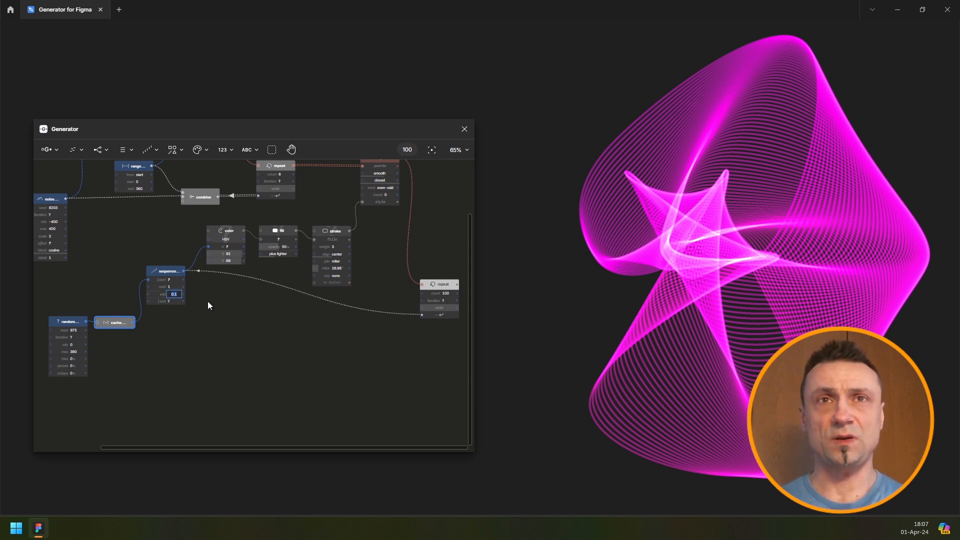
{"action": "type", "text": "1"}
{"action": "key", "text": "Return"}
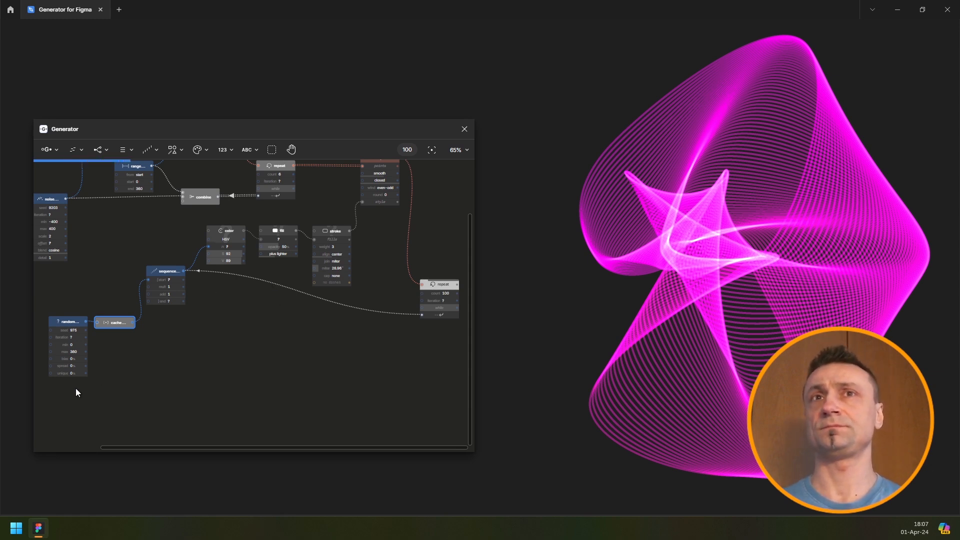
Move the hue sequence, cache and random nodes together further below the color node, and clear the selection.
{"action": "left_click_drag", "start_coordinate": [66, 395], "coordinate": [157, 321]}
{"action": "left_click", "coordinate": [241, 350]}
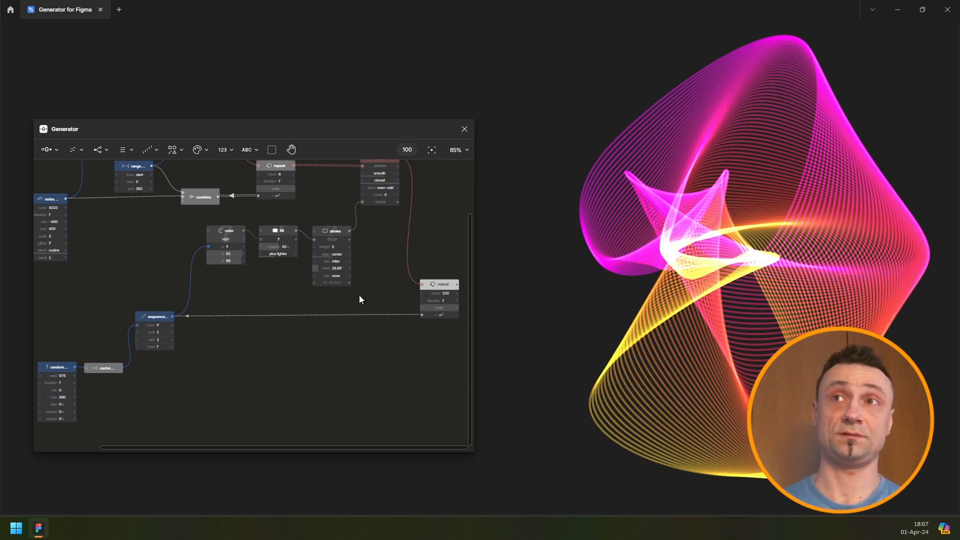
Select the noise node and randomize its seed to generate different path shapes.
{"action": "scroll", "coordinate": [281, 292], "scroll_direction": "down", "scroll_amount": 3}
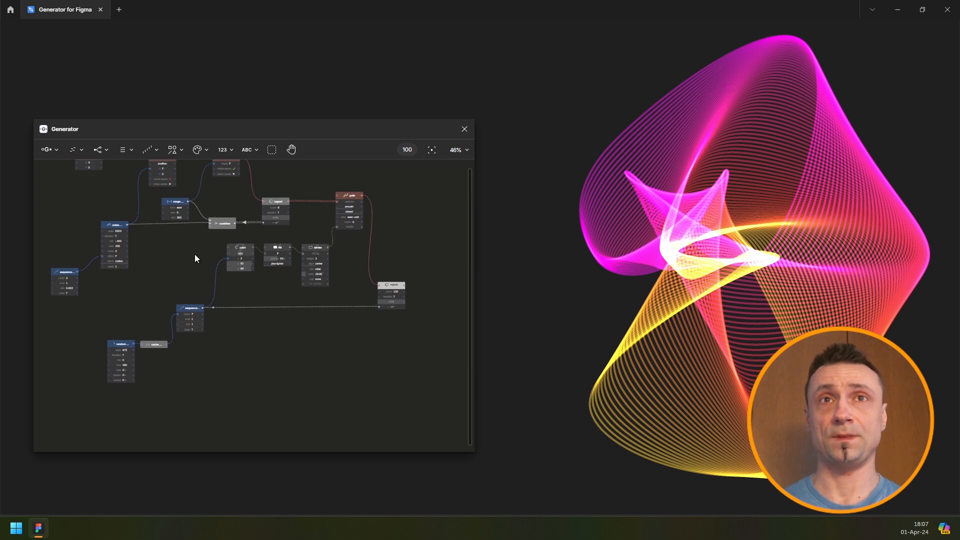
{"action": "left_click_drag", "start_coordinate": [193, 254], "coordinate": [231, 271]}
{"action": "scroll", "coordinate": [231, 272], "scroll_direction": "down", "scroll_amount": 2}
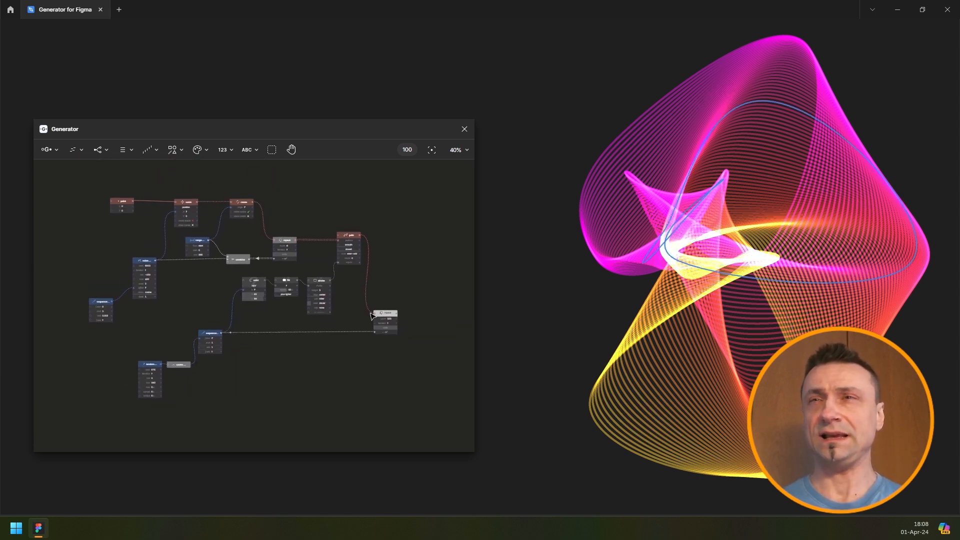
{"action": "left_click", "coordinate": [148, 264]}
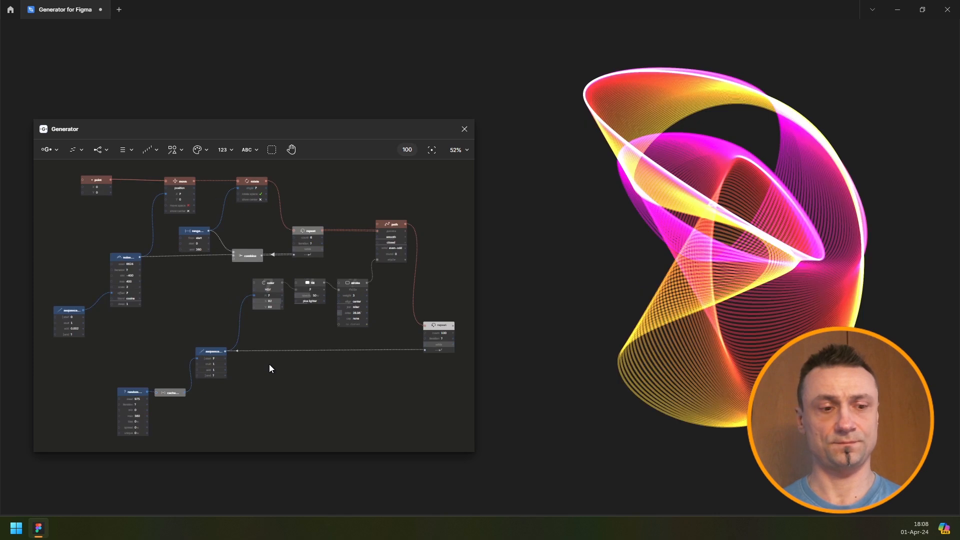
Select all nodes in the graph and randomize their seeds repeatedly to vary both the shape and the hue.
{"action": "key", "text": "ctrl+a"}
{"action": "key", "text": "shift+1"}
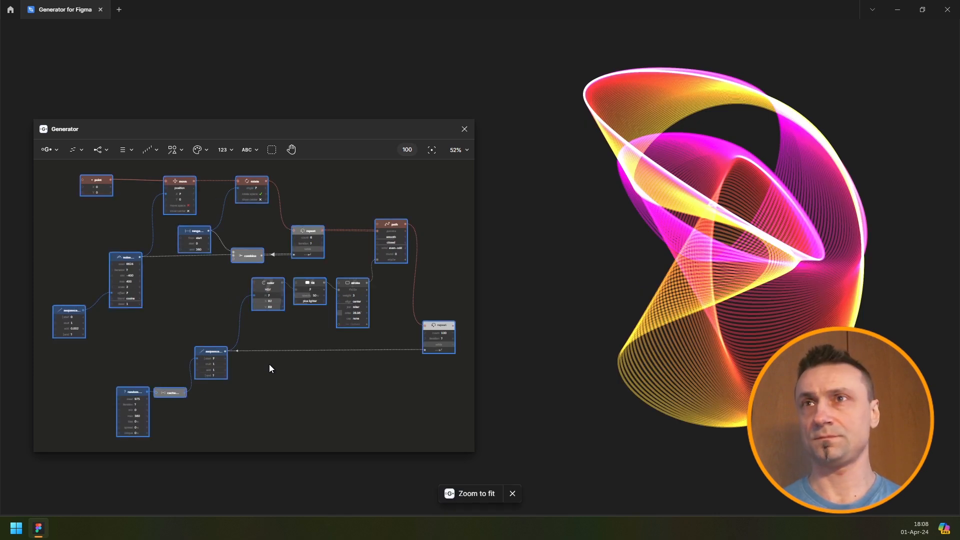
{"action": "key", "text": "r"}
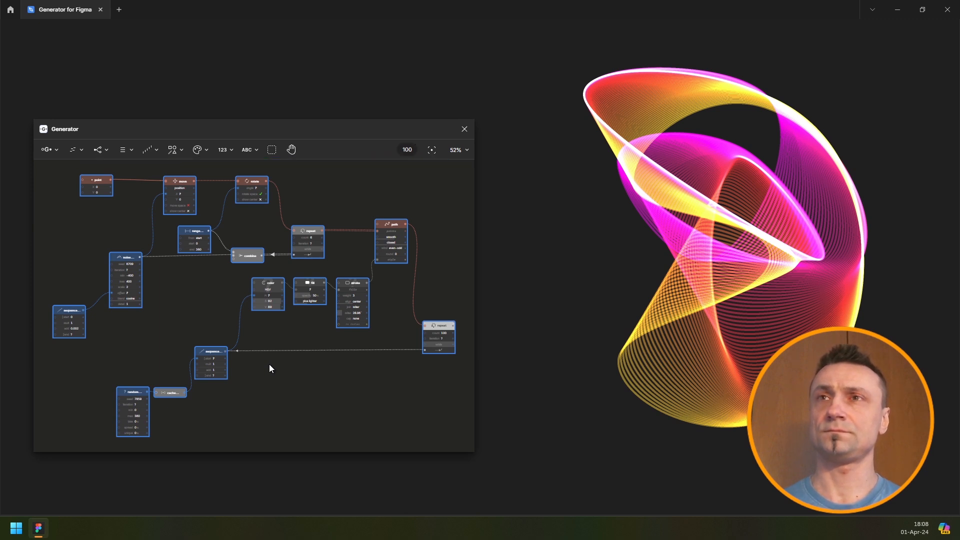
{"action": "key", "text": "r"}
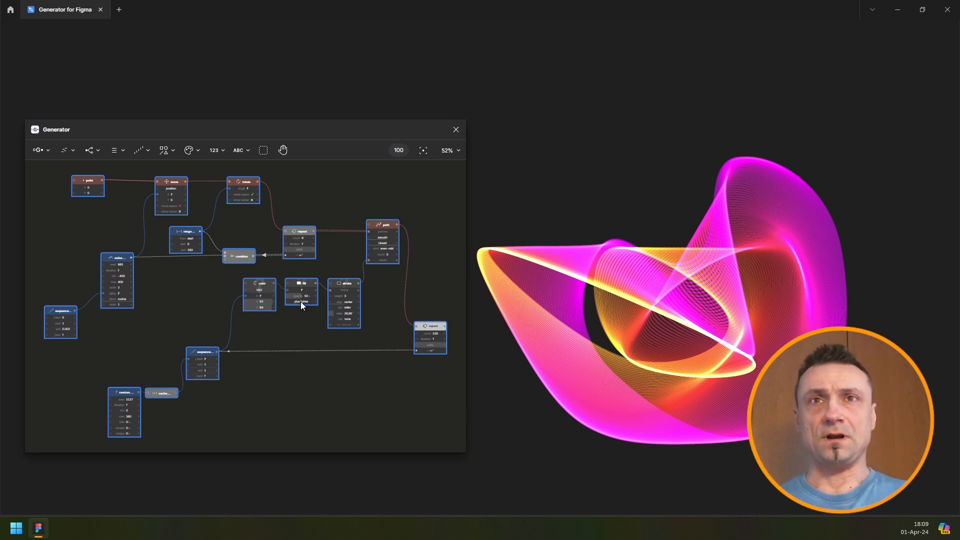
Set the fill node's opacity to 20% and randomize the seeds of all nodes again.
{"action": "scroll", "coordinate": [301, 301], "scroll_direction": "up", "scroll_amount": 5}
{"action": "left_click", "coordinate": [306, 289]}
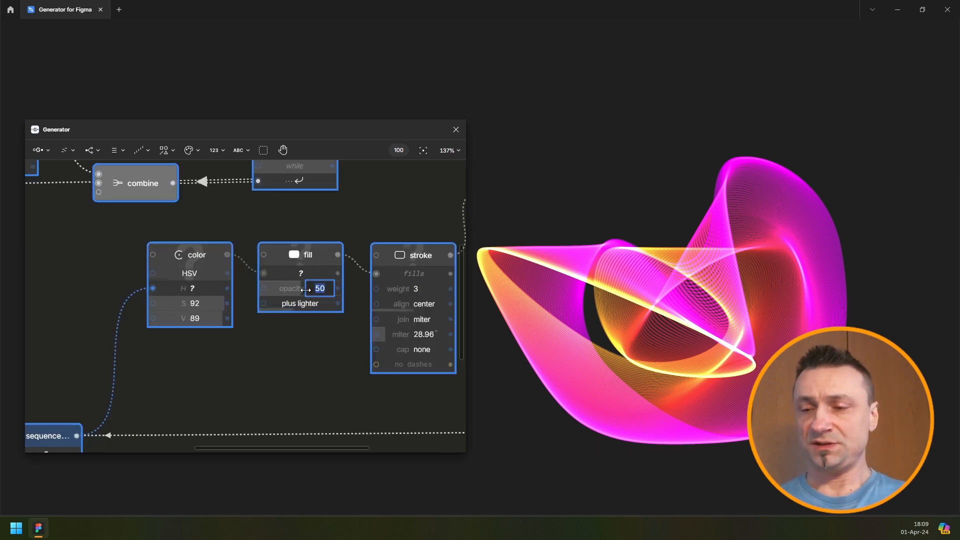
{"action": "type", "text": "20"}
{"action": "key", "text": "Return"}
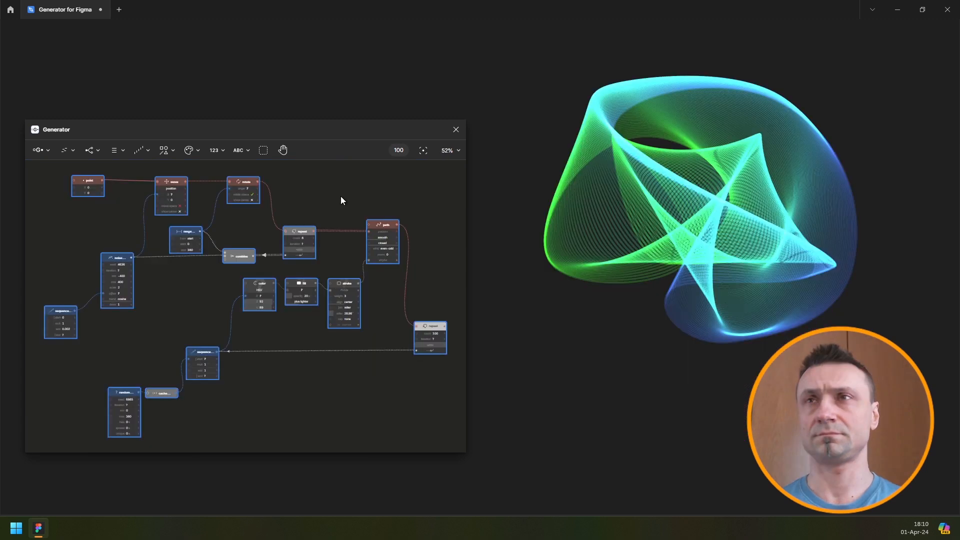
{"action": "key", "text": "r"}
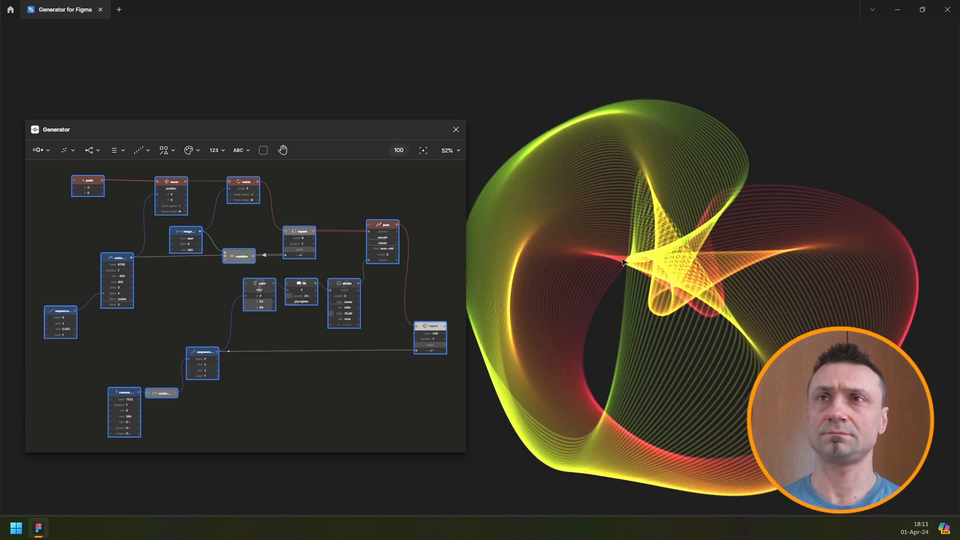
Set the count of the repeat node that feeds points into the path node to 12.
{"action": "left_click_drag", "start_coordinate": [713, 268], "coordinate": [728, 231]}
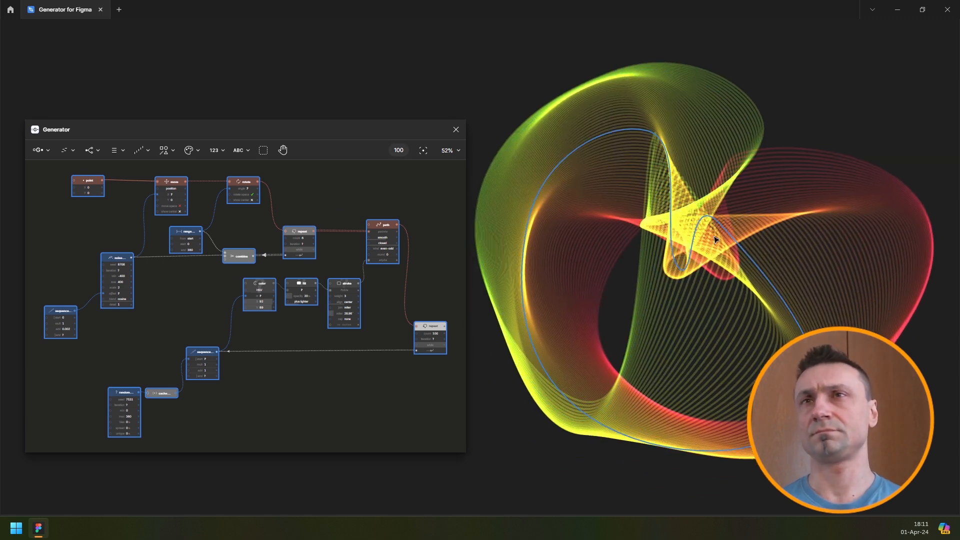
{"action": "scroll", "coordinate": [321, 227], "scroll_direction": "up", "scroll_amount": 3}
{"action": "scroll", "coordinate": [316, 241], "scroll_direction": "up", "scroll_amount": 5}
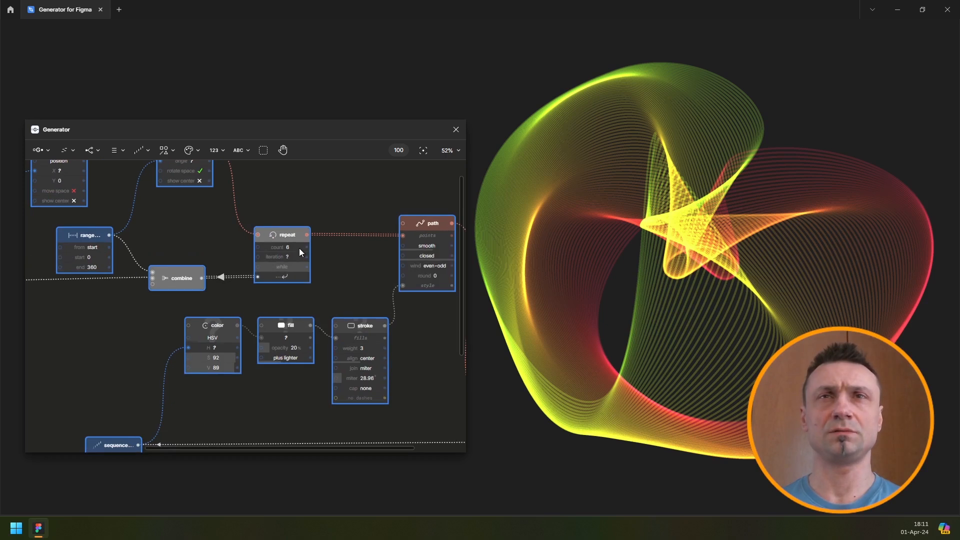
{"action": "type", "text": "13"}
{"action": "key", "text": "Return"}
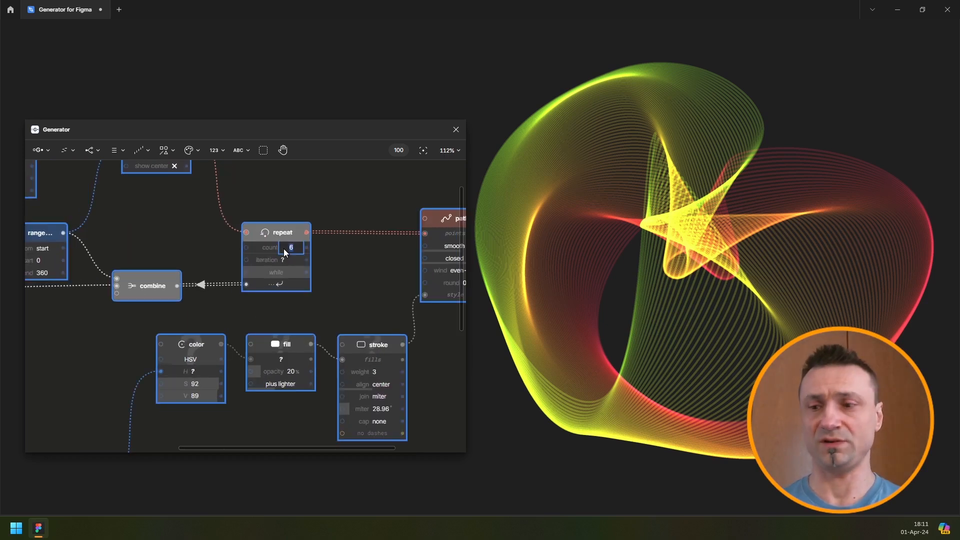
{"action": "left_click_drag", "start_coordinate": [283, 248], "coordinate": [261, 268]}
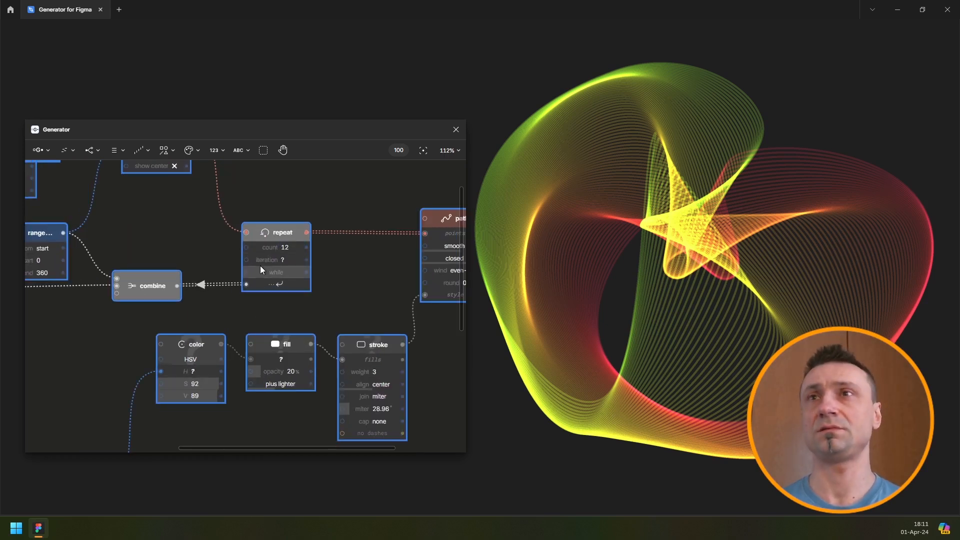